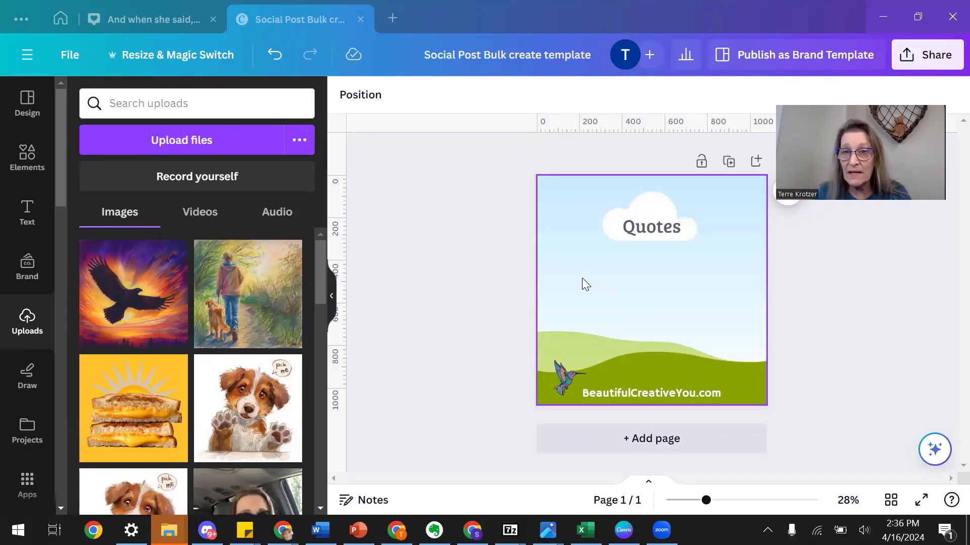
- Examine the template's Quotes heading, background frame, website text and hummingbird image by selecting each one
click(664, 232)
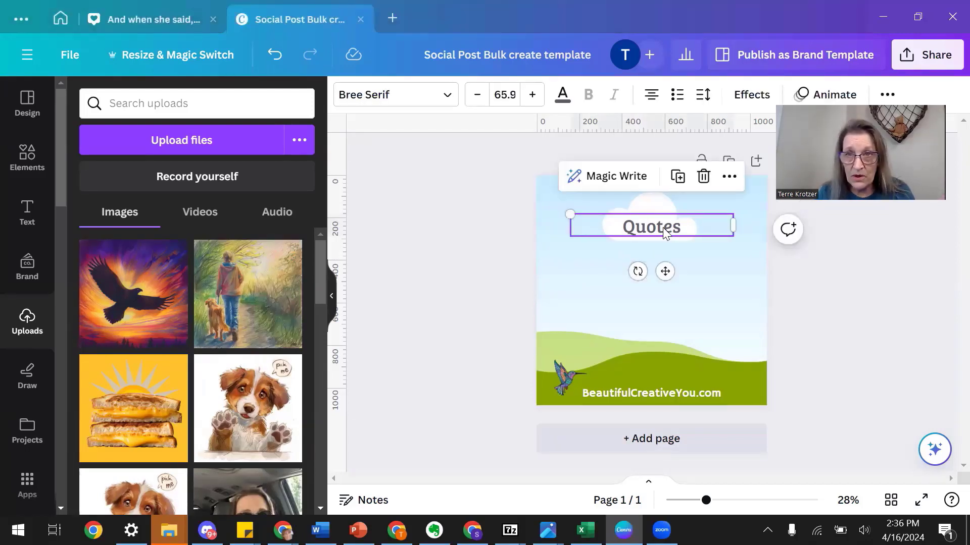
double_click(665, 231)
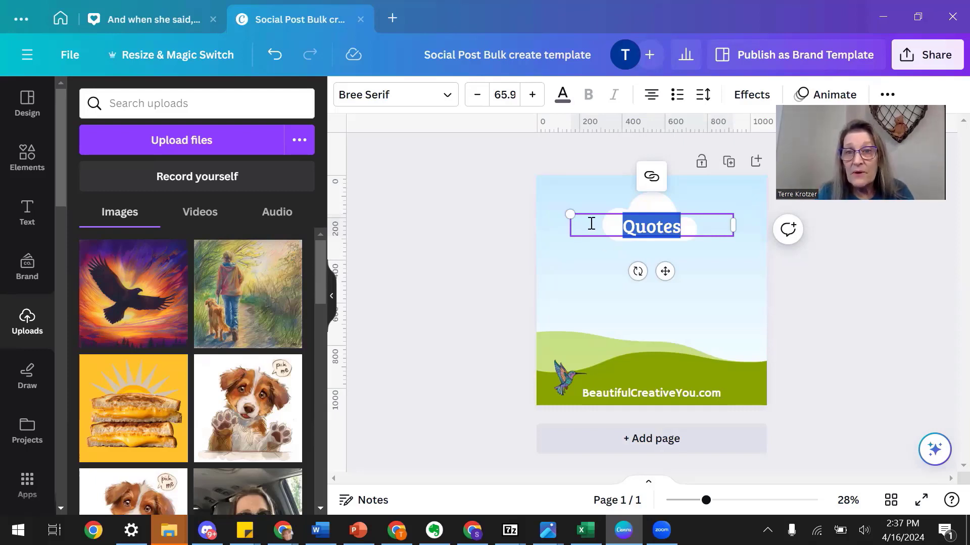
click(567, 287)
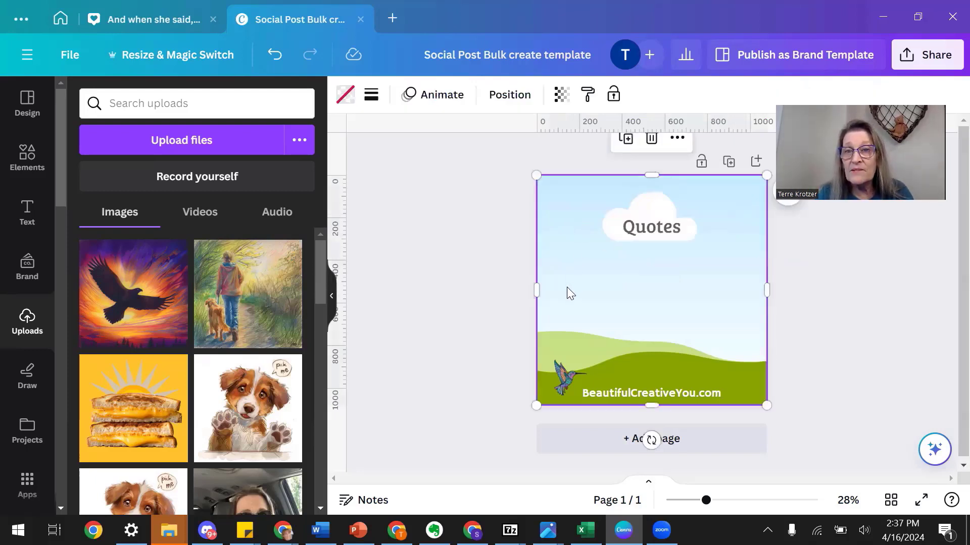
click(657, 231)
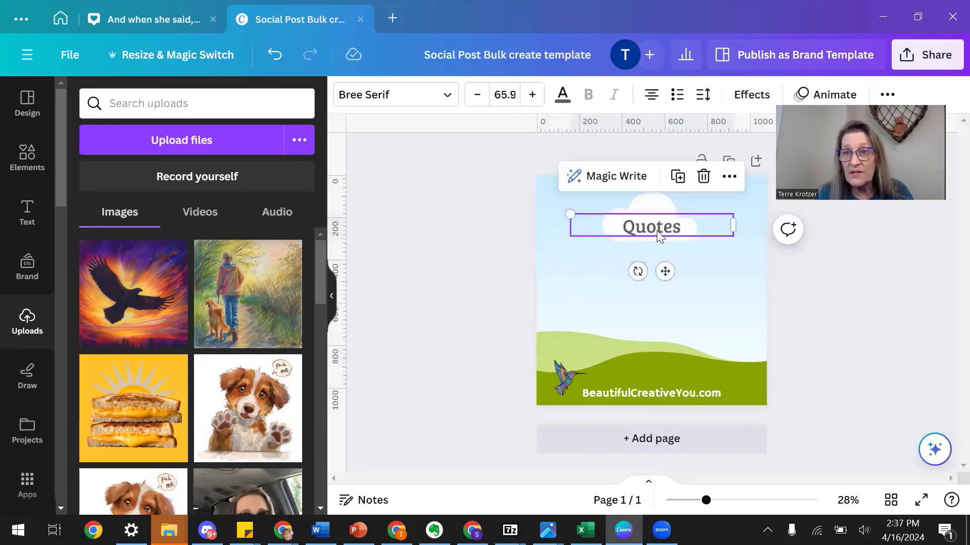
click(670, 394)
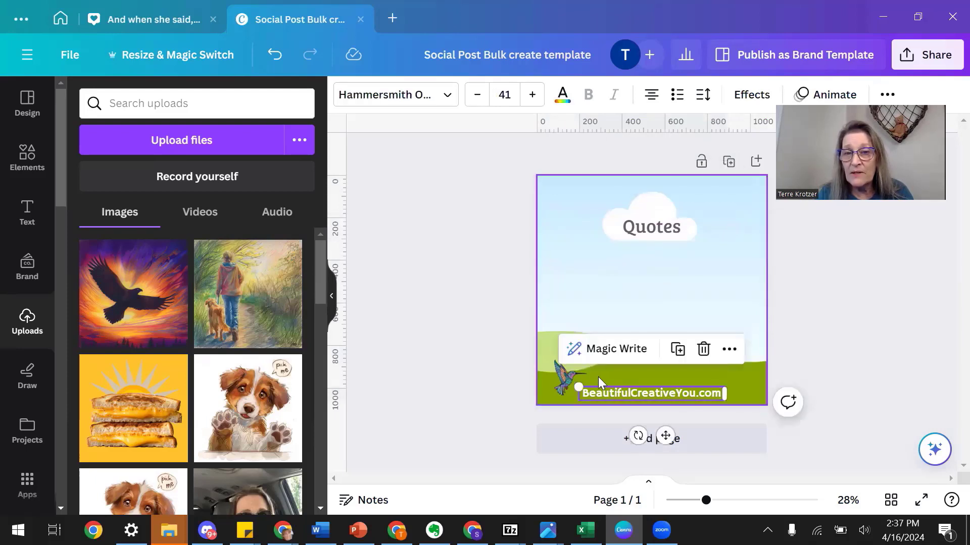
click(563, 380)
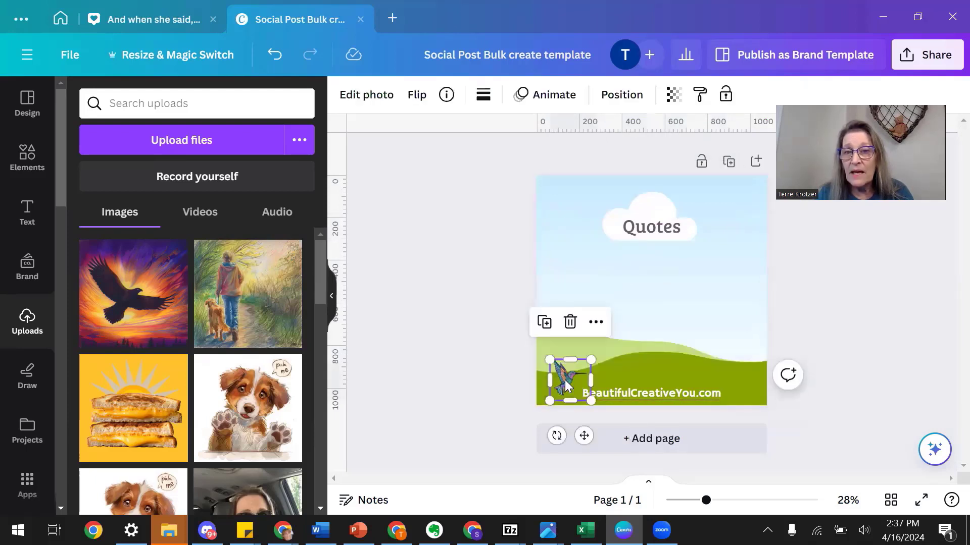
click(450, 315)
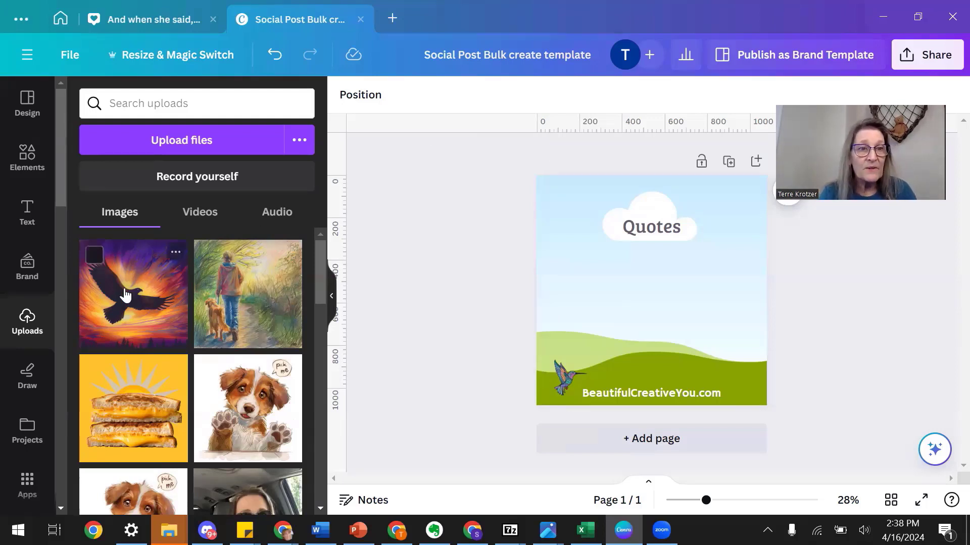
- Search the apps for "bulk create" and open the Bulk create app
click(27, 484)
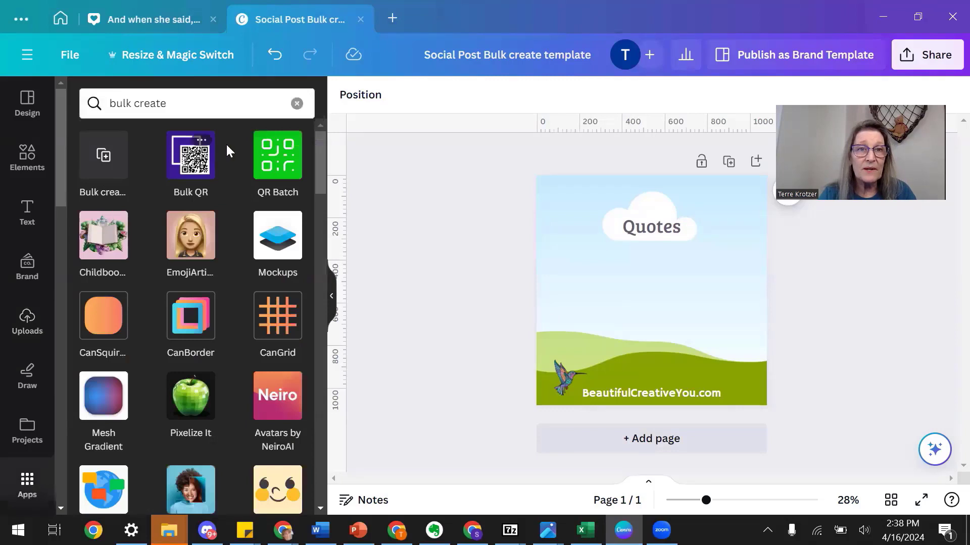
click(296, 103)
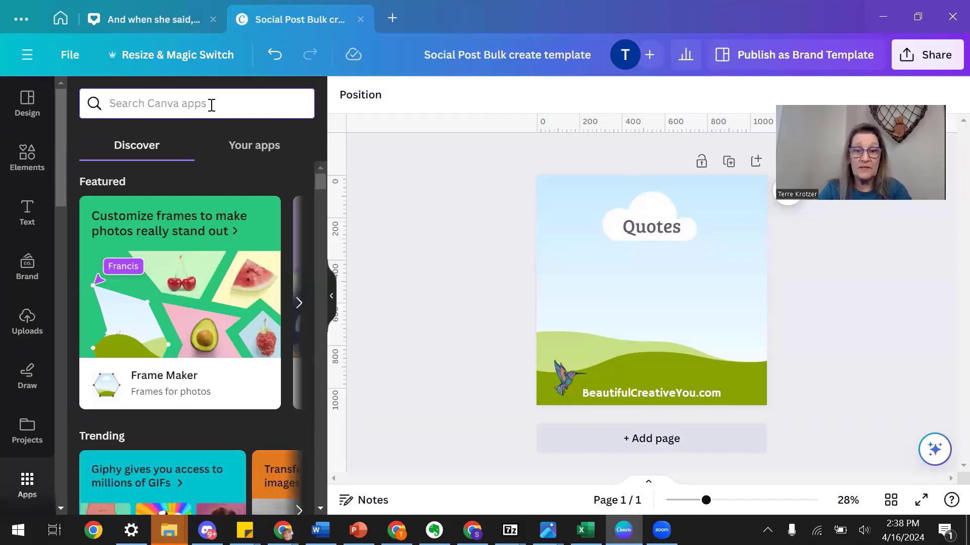
text(bulk cre)
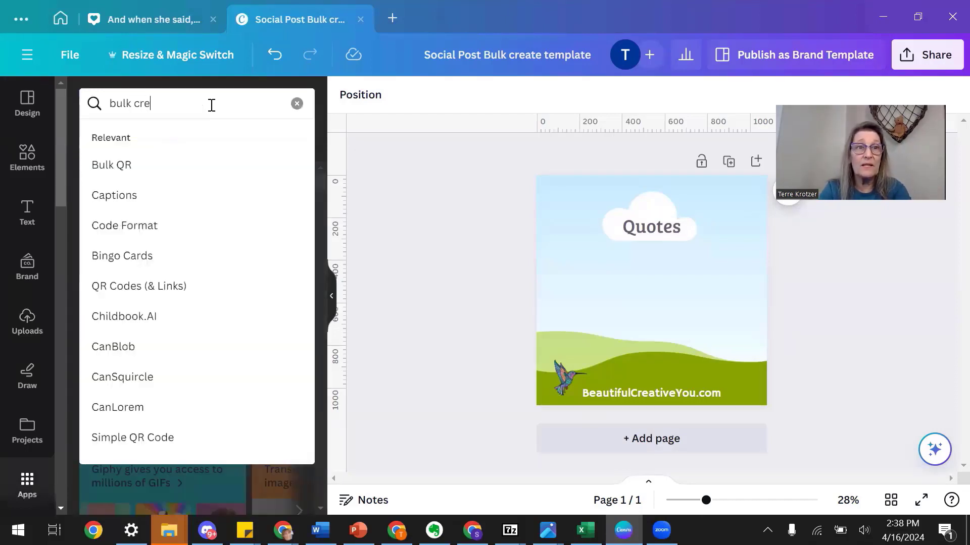
text(ate)
key(Return)
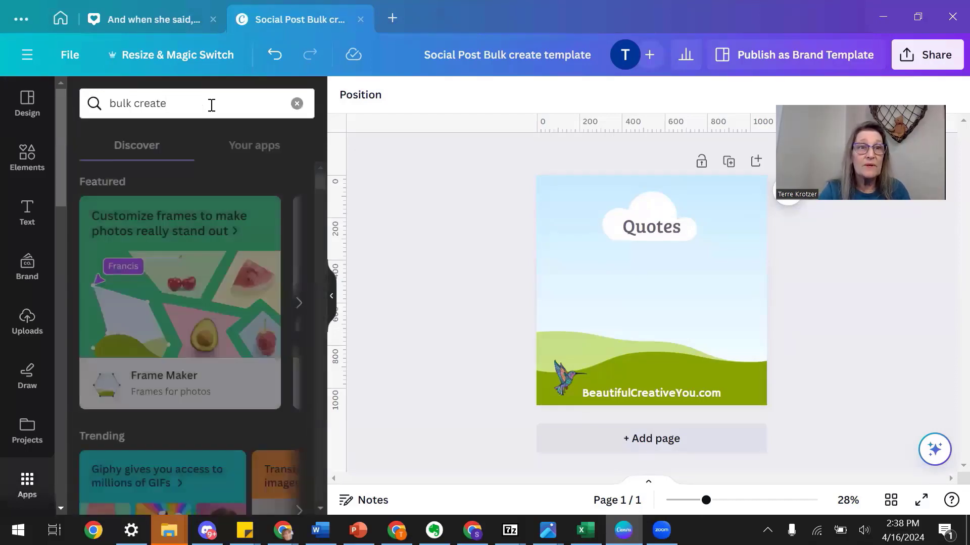
click(103, 159)
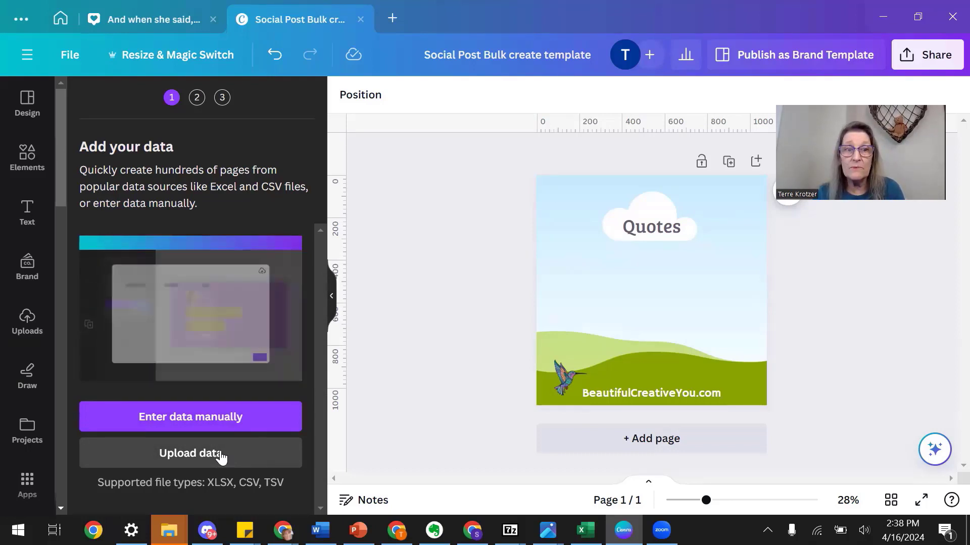
- Start entering the bulk data manually and name the first text column Quotes
click(241, 413)
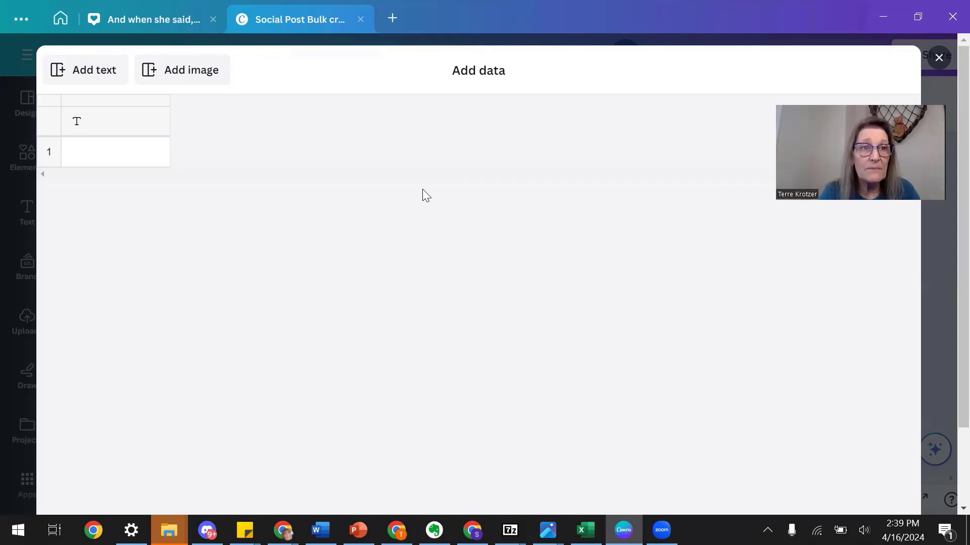
click(105, 126)
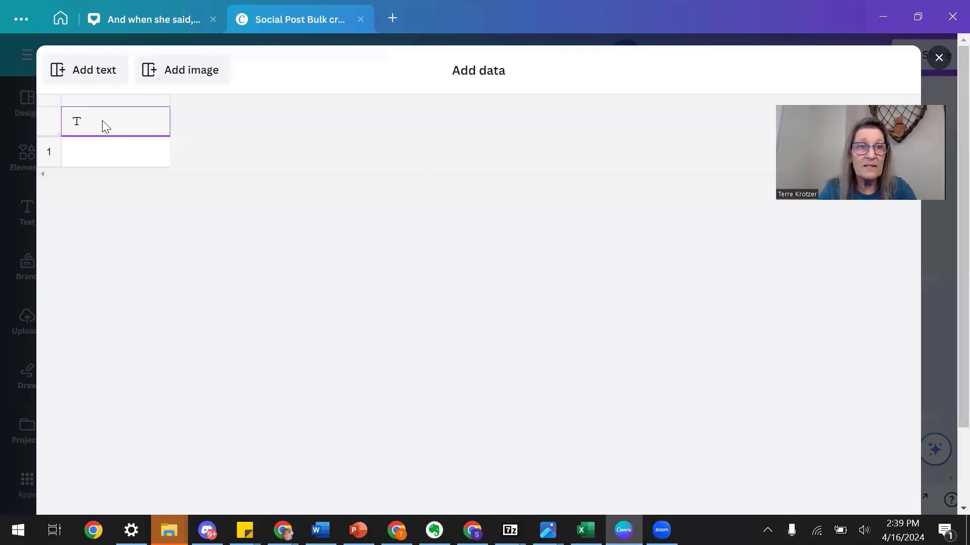
text(Quotes)
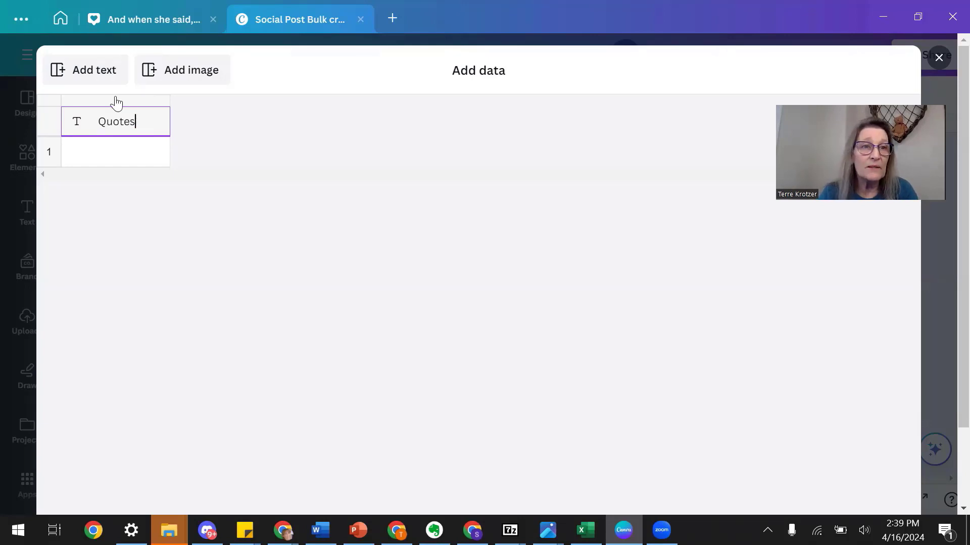
click(98, 75)
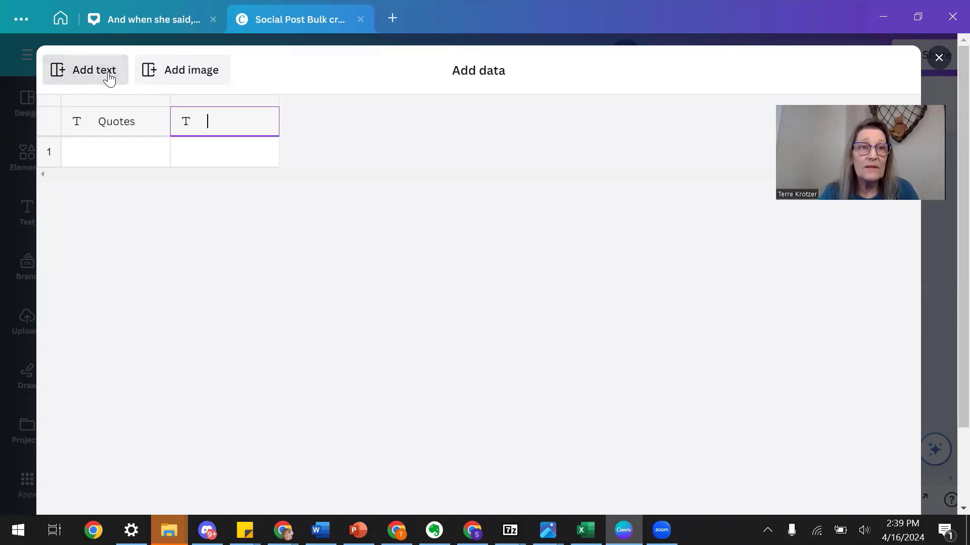
right_click(238, 150)
click(323, 241)
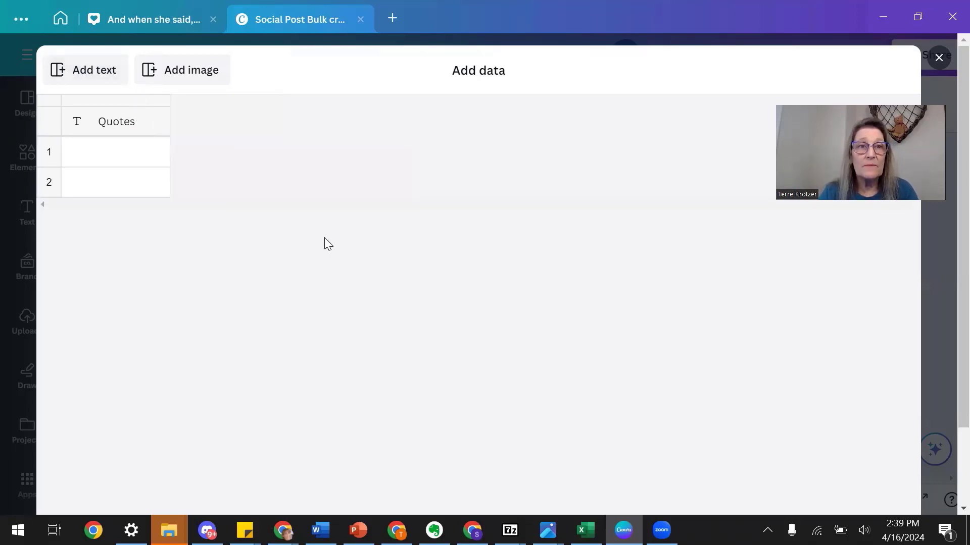
- Switch to Excel, take the quotes from column A of the "quotes about stretching" sheet, and paste them into Canva's Quotes column from row 1
click(585, 528)
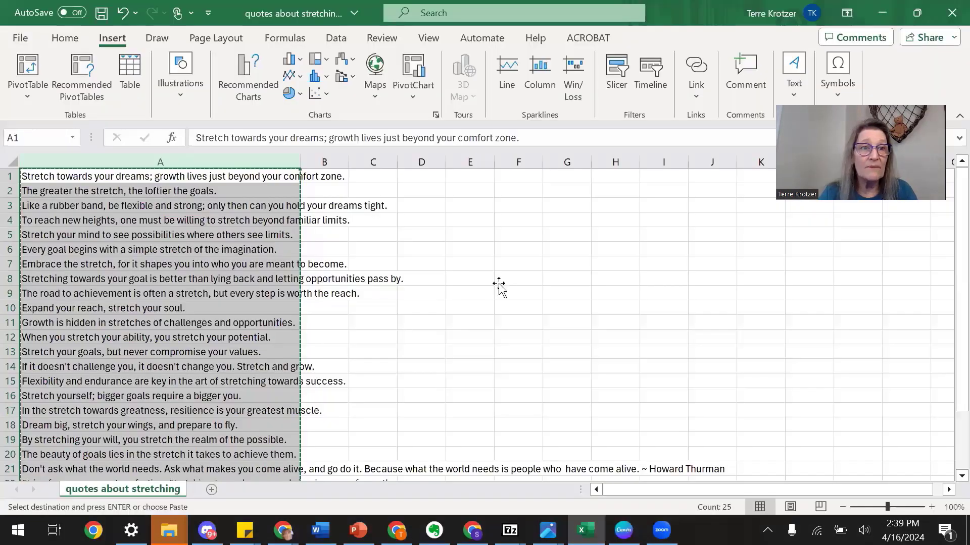
click(500, 284)
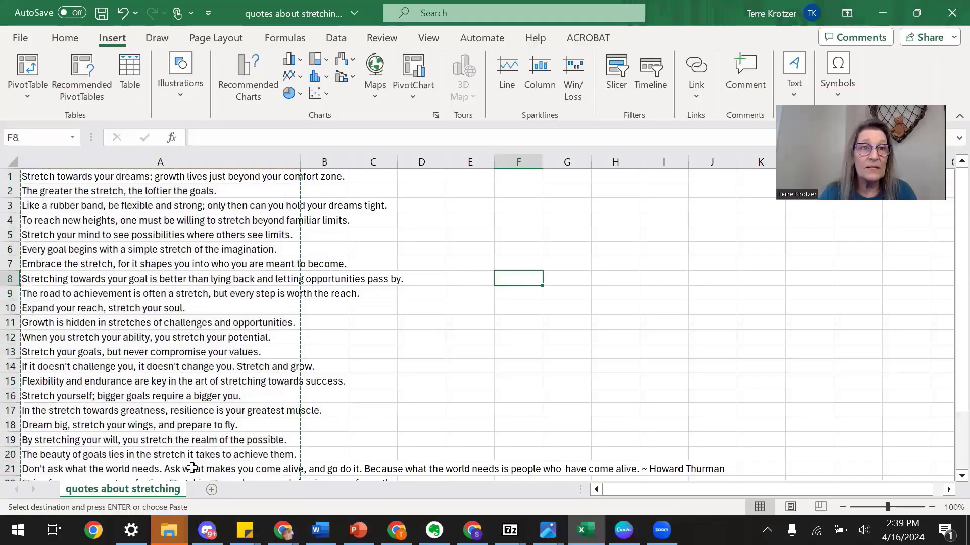
click(106, 156)
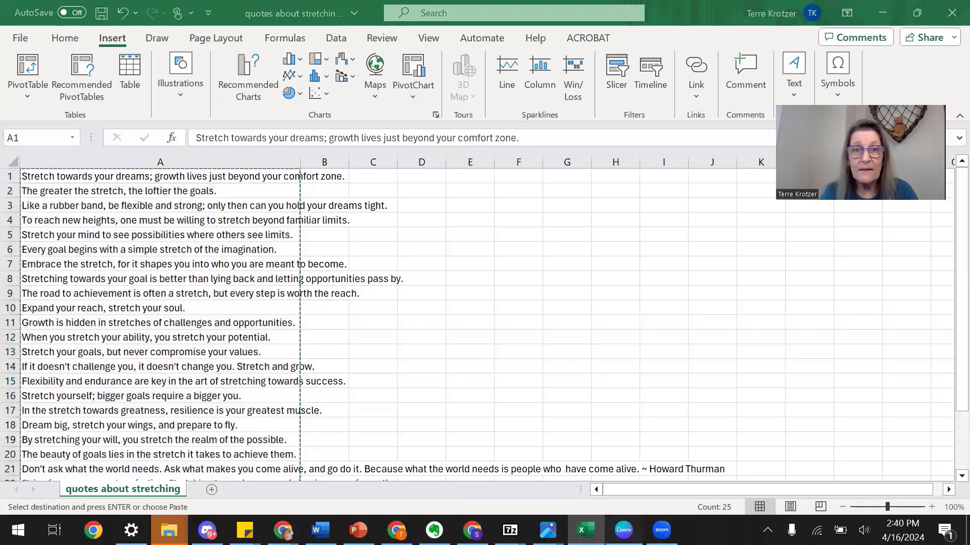
key(alt+Tab)
click(120, 160)
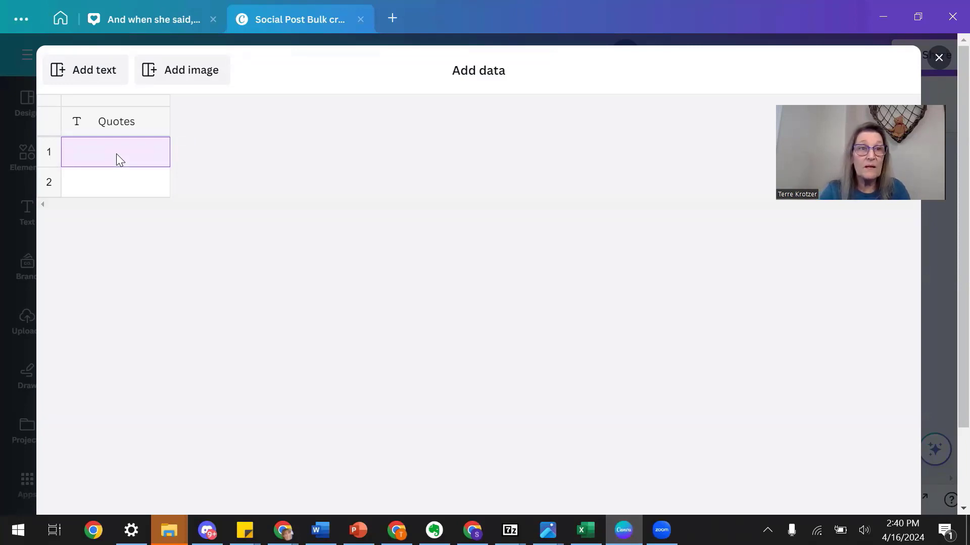
key(ctrl+v)
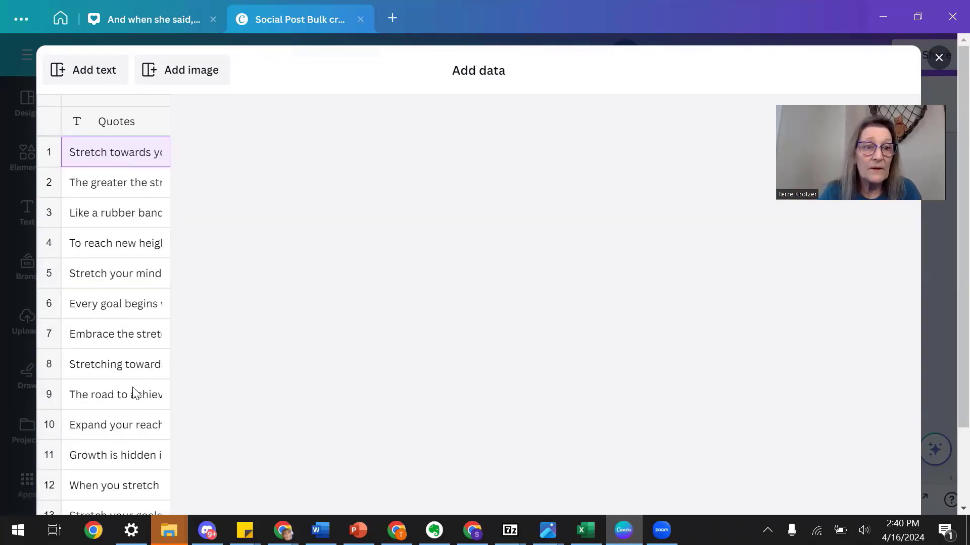
scroll(129, 380, down, 7)
scroll(129, 379, up, 7)
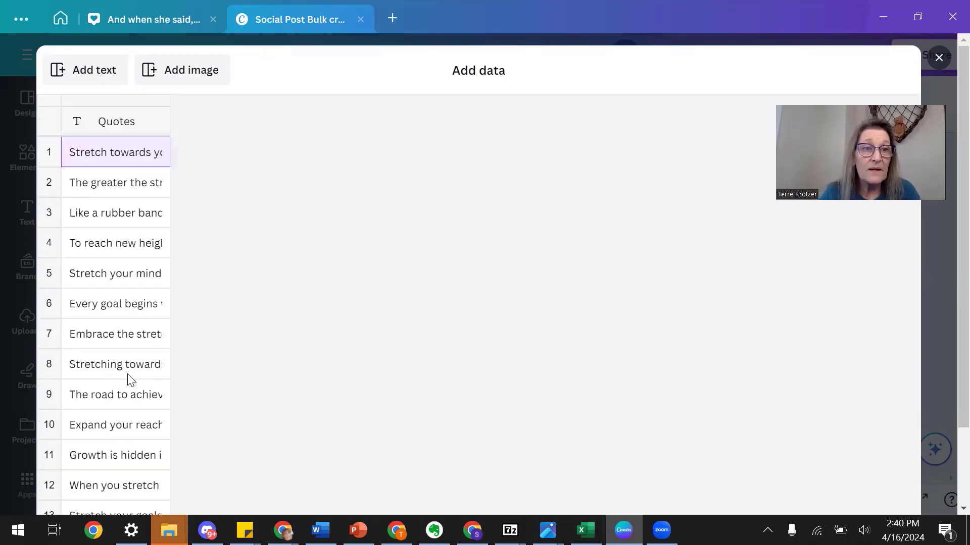
scroll(131, 380, down, 6)
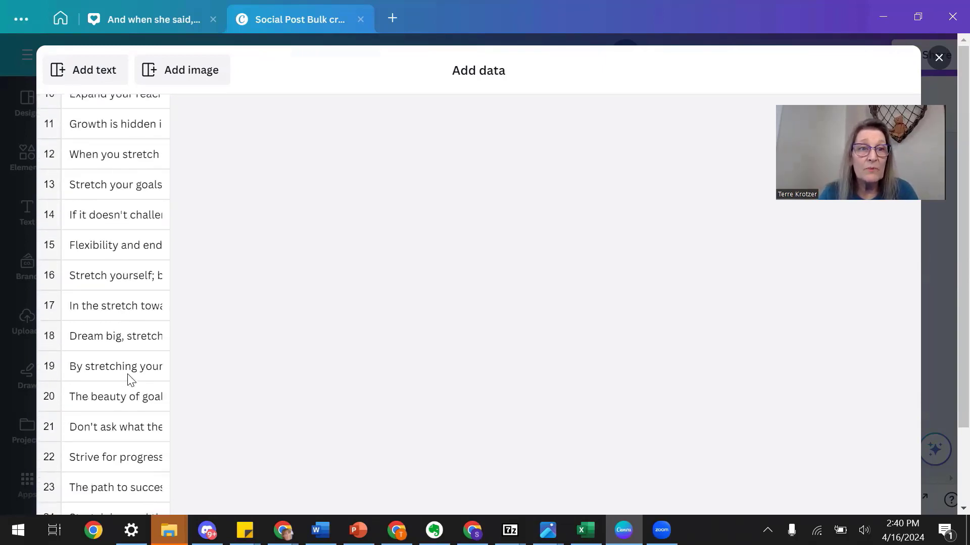
scroll(131, 379, up, 6)
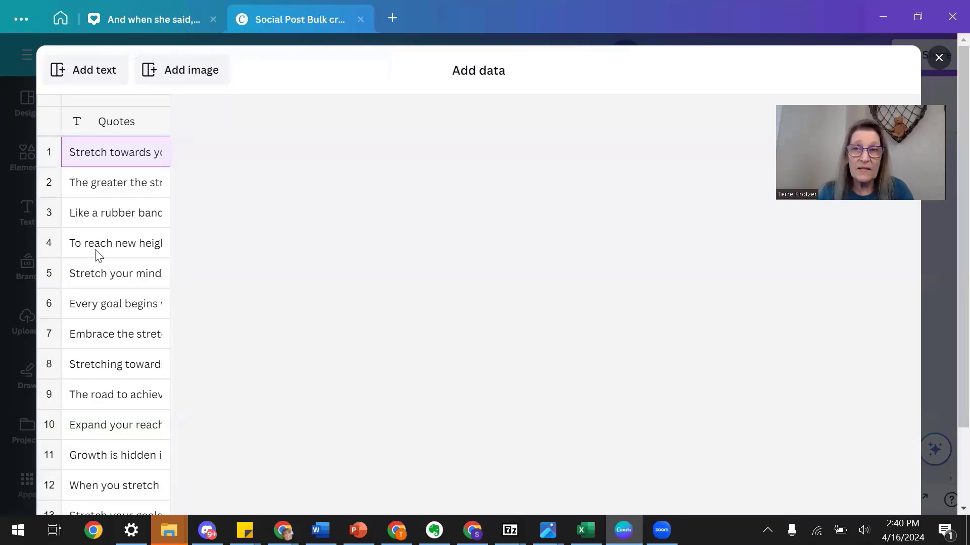
- Add an image column and assign tulips.png from the social media image backgrounds folder to row 1
click(185, 79)
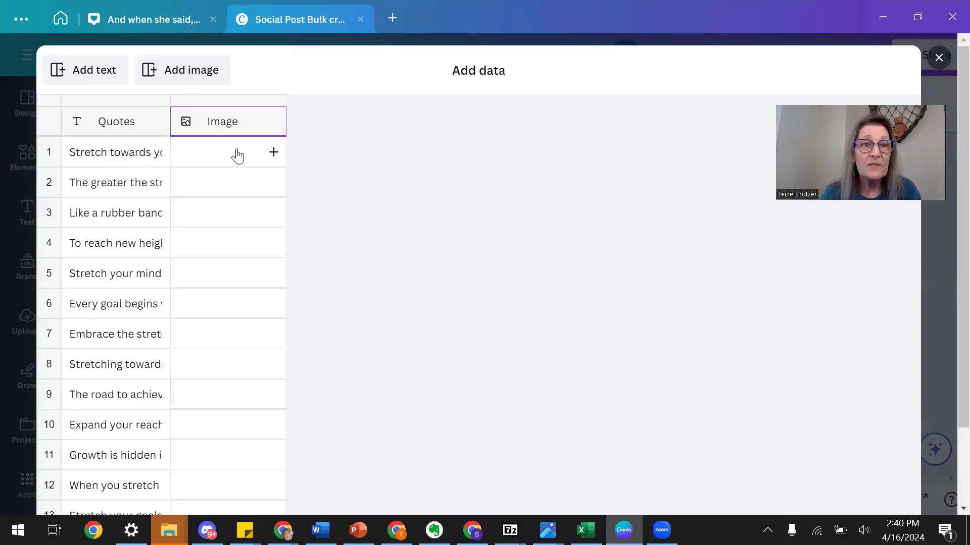
click(274, 154)
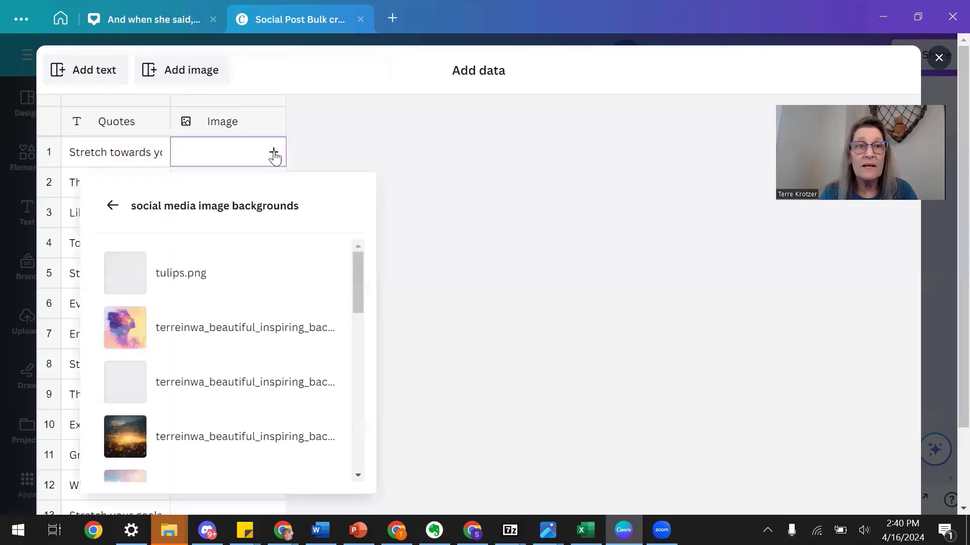
click(113, 207)
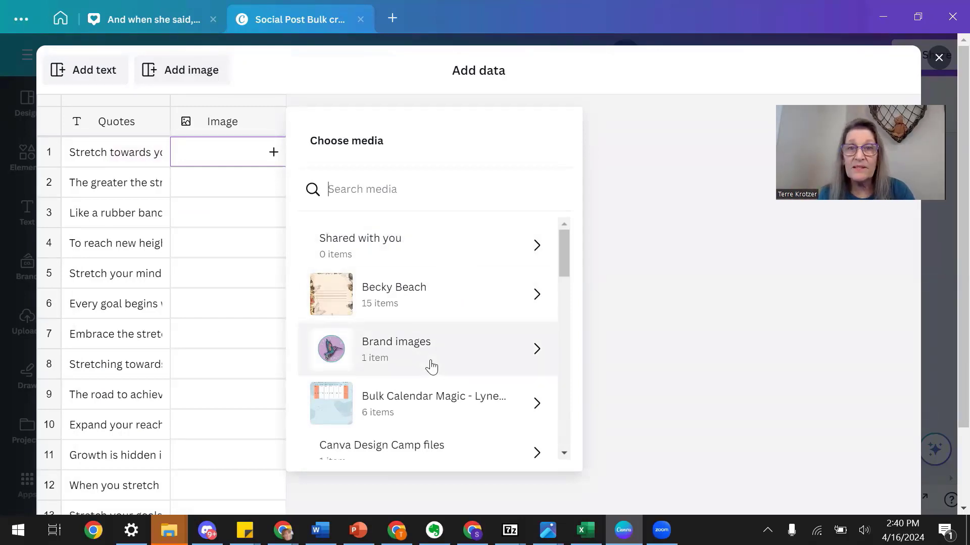
scroll(432, 366, down, 10)
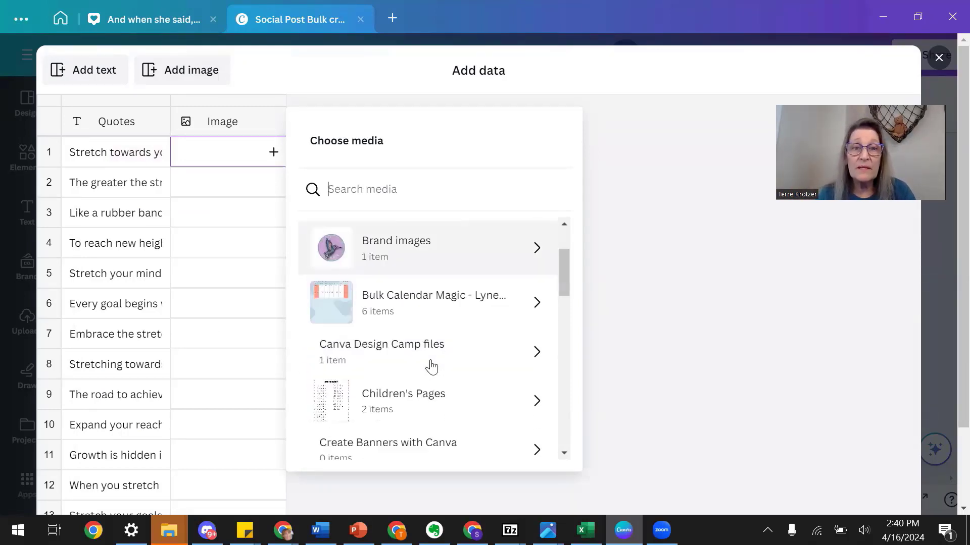
scroll(431, 366, down, 10)
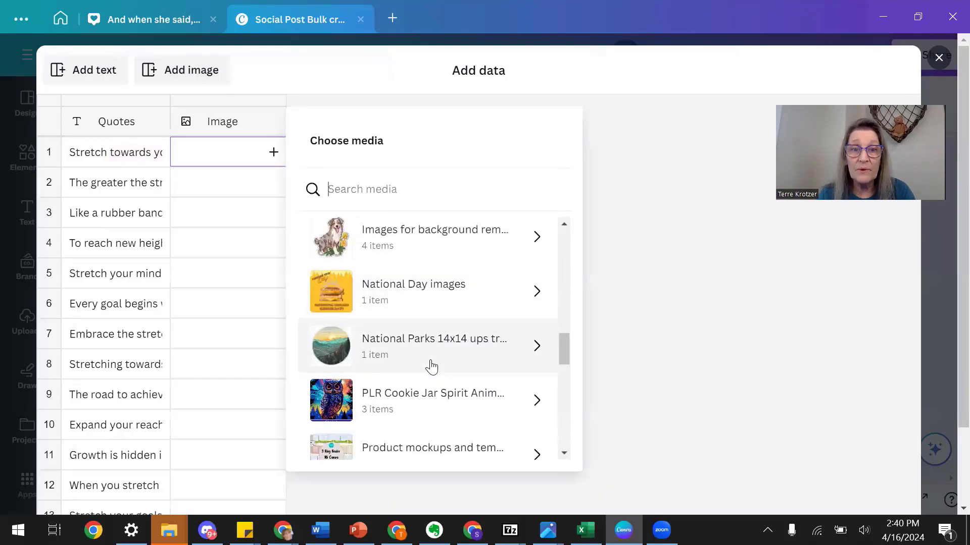
scroll(431, 367, down, 5)
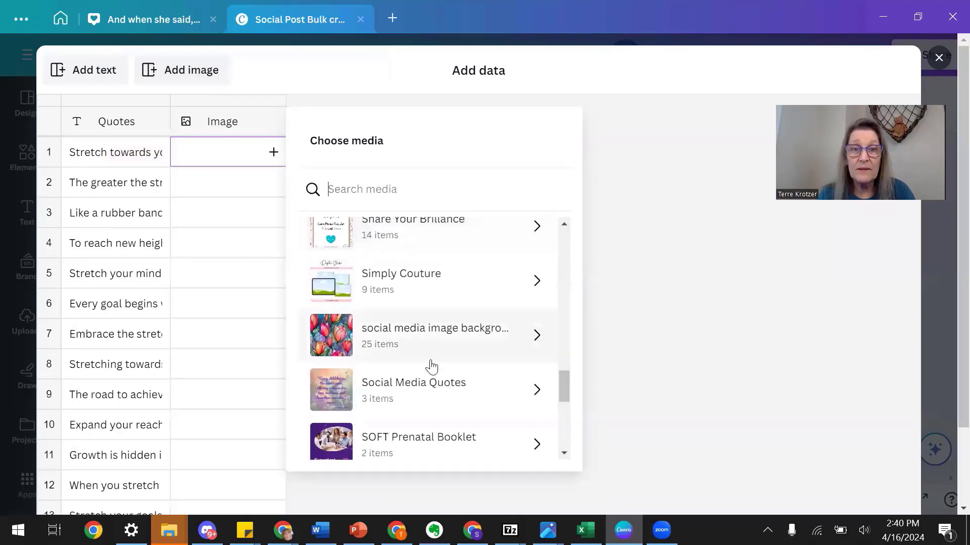
click(428, 348)
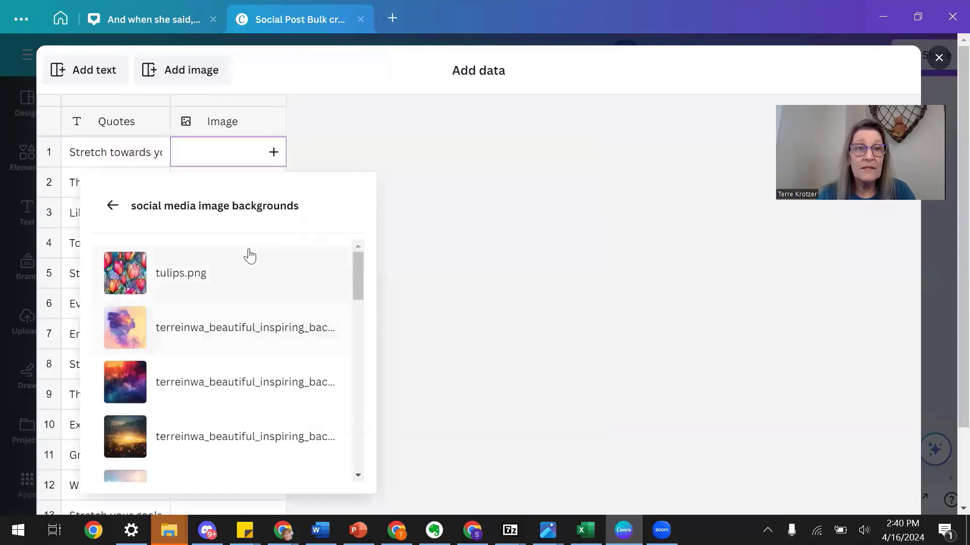
scroll(281, 374, down, 5)
scroll(281, 374, up, 5)
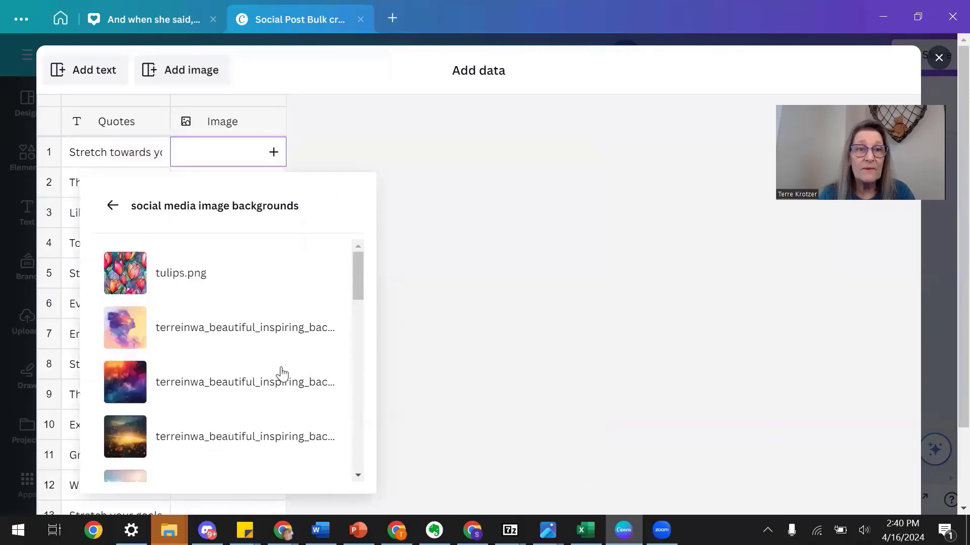
click(259, 272)
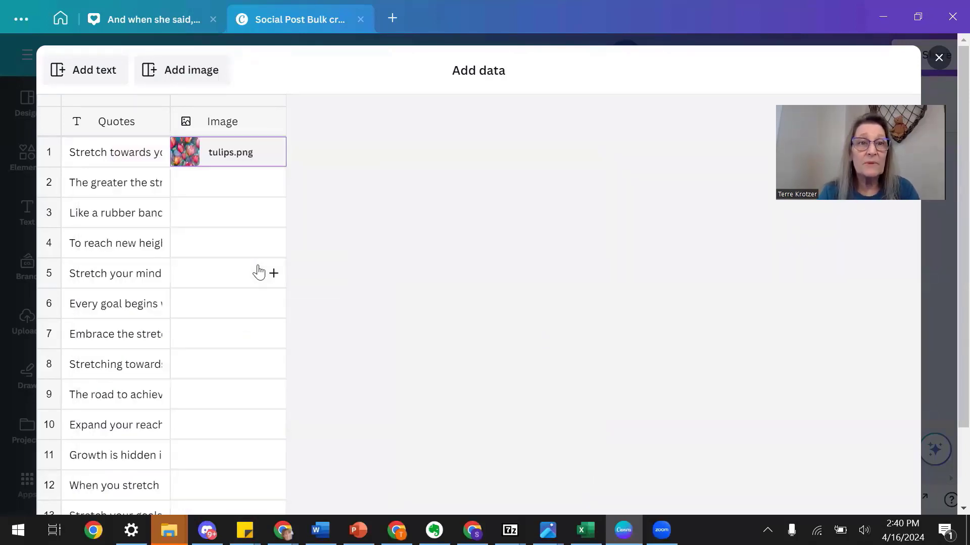
- Assign a different background from the social media image backgrounds folder to each remaining quote, rows 2 to 25 of the Image column
click(273, 183)
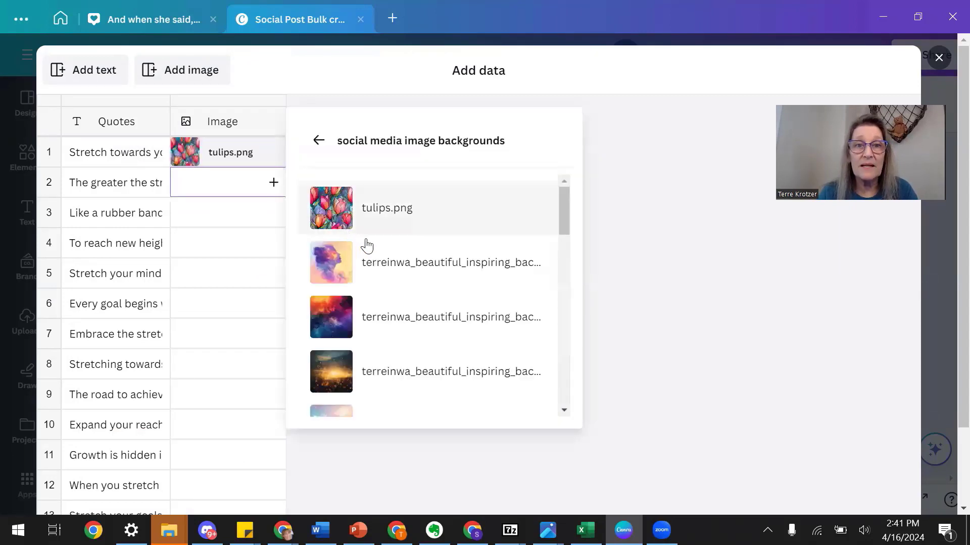
click(393, 269)
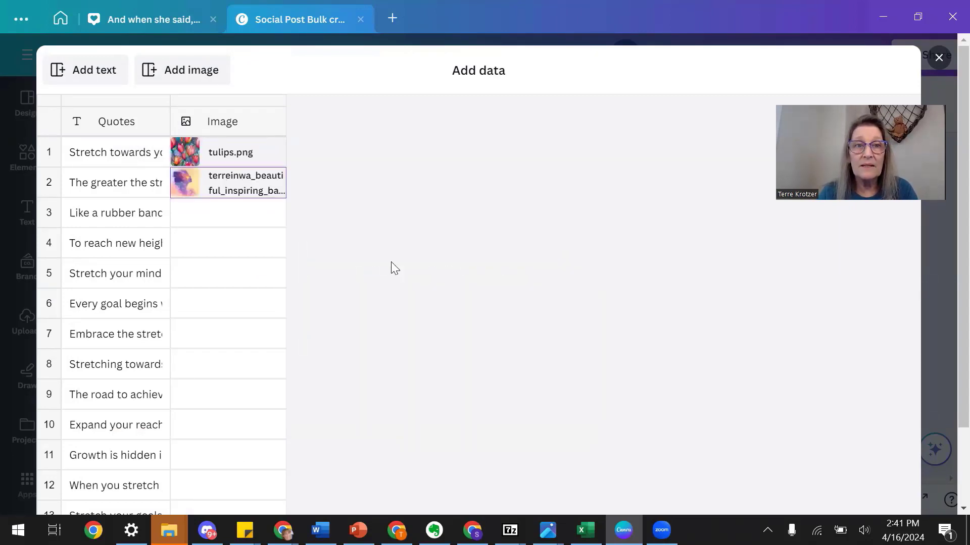
click(273, 212)
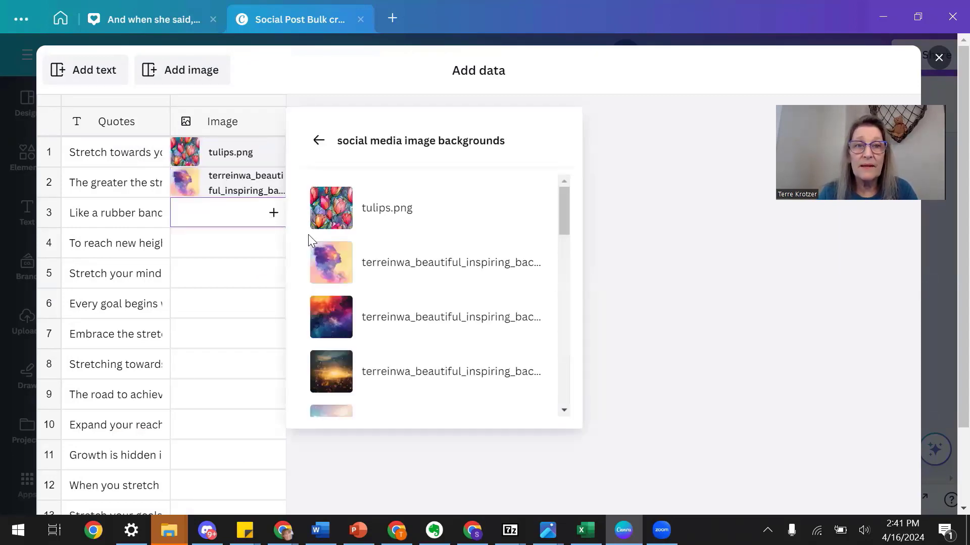
click(414, 329)
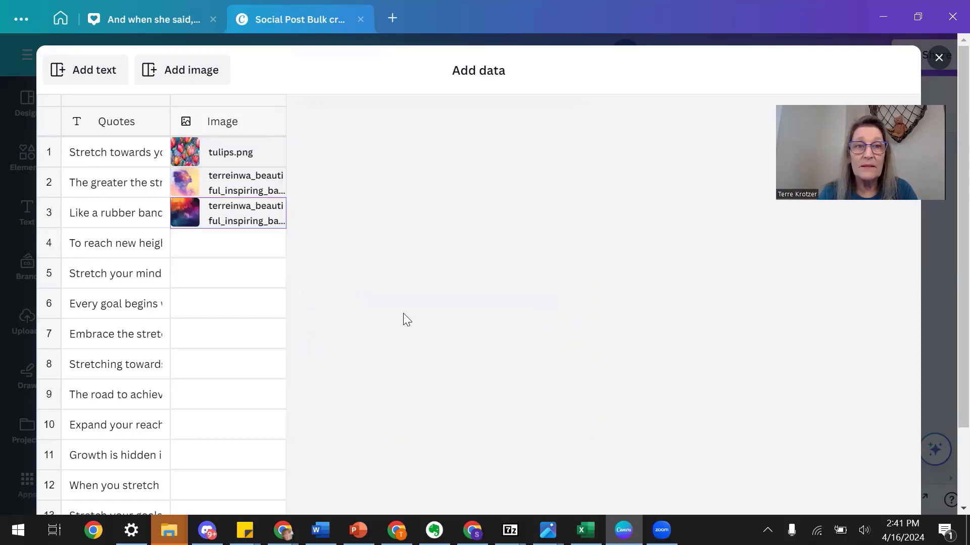
click(273, 243)
scroll(457, 354, down, 3)
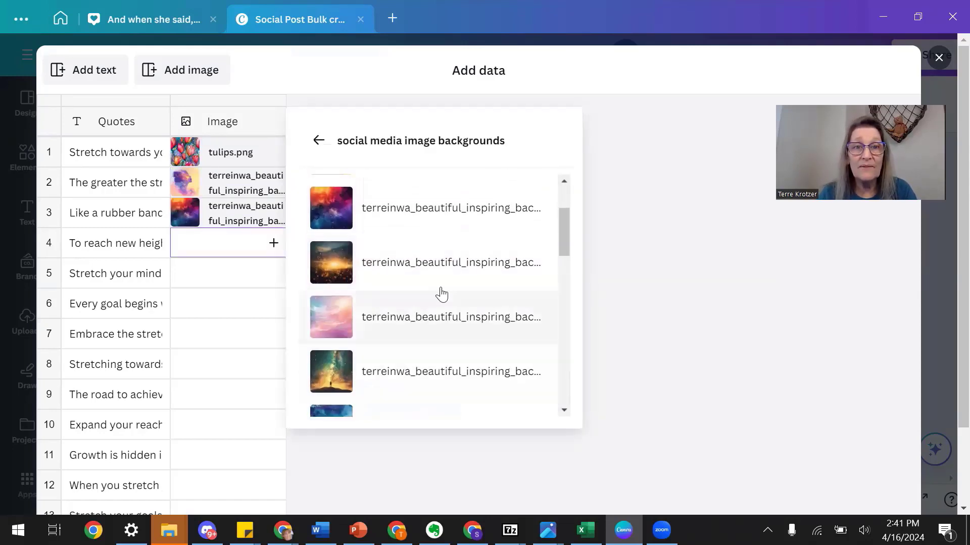
click(432, 269)
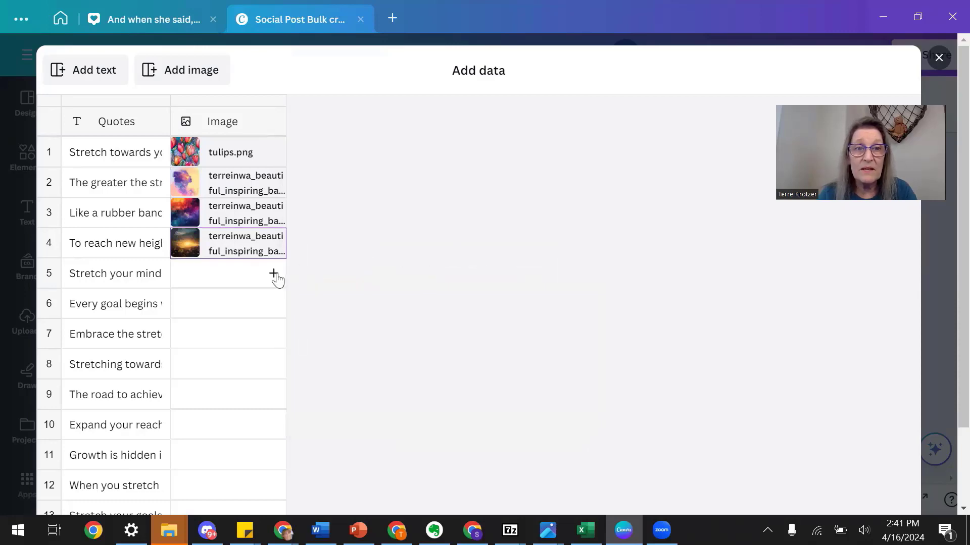
click(273, 275)
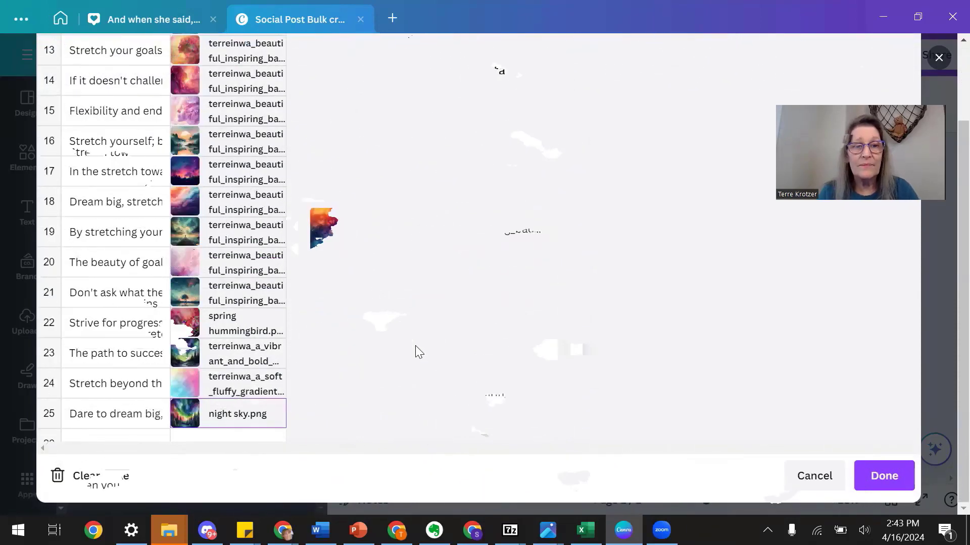
- Check the quote and image pairs in all rows of the data table, and accept the entered data
scroll(419, 352, up, 3)
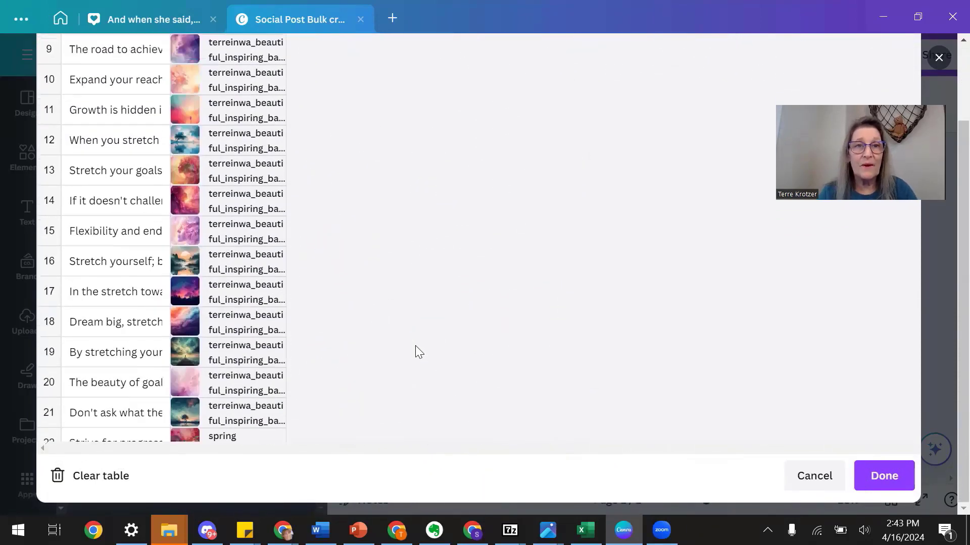
scroll(419, 352, up, 6)
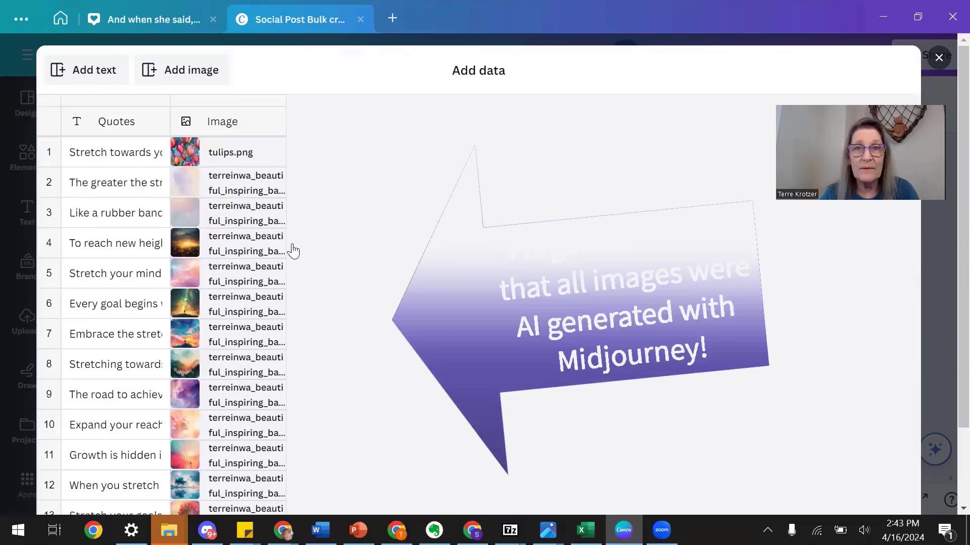
scroll(293, 251, down, 4)
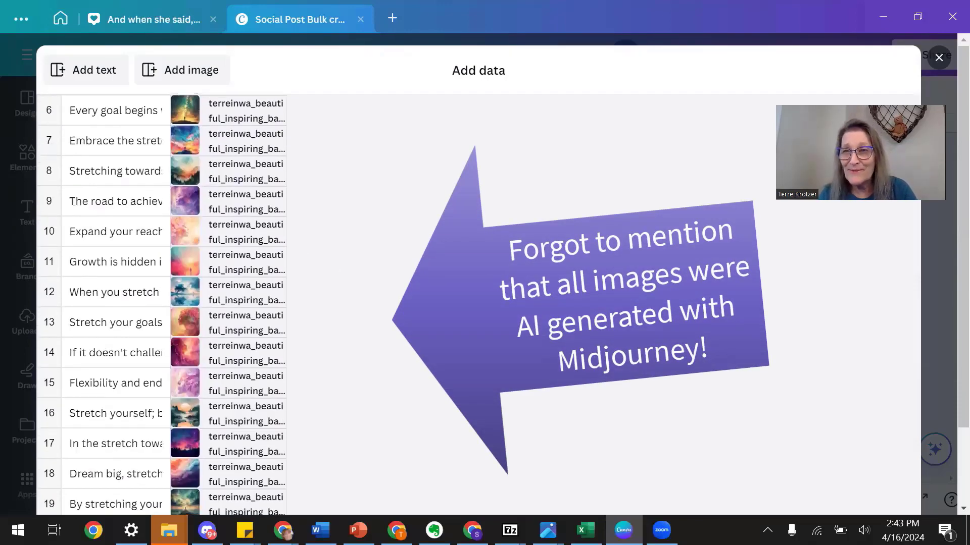
scroll(803, 367, down, 6)
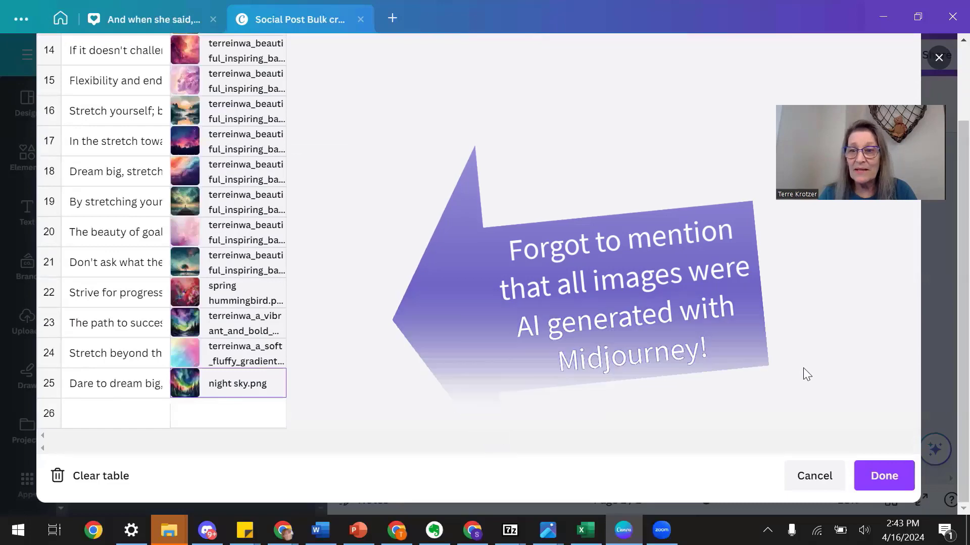
click(885, 476)
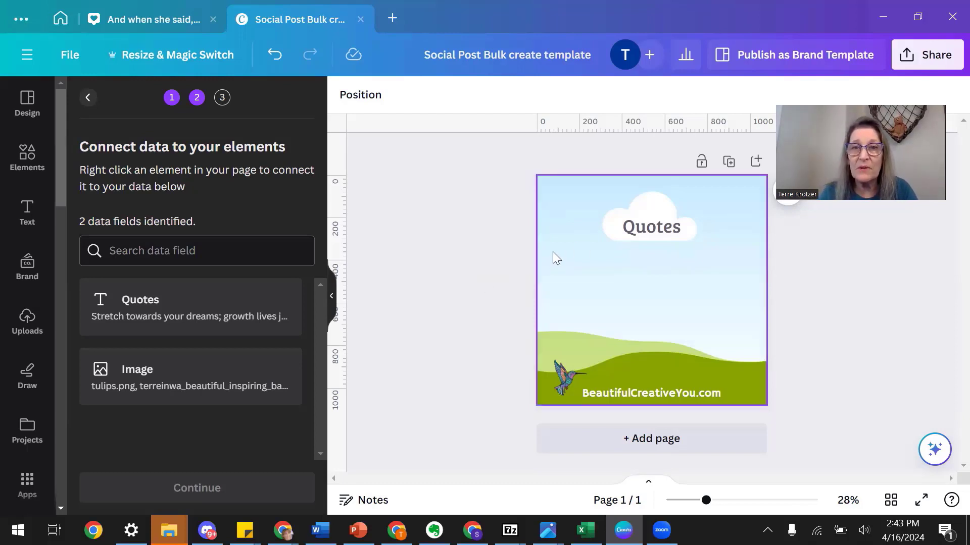
- Connect the Quotes text element on the template page to the Quotes data field
click(642, 231)
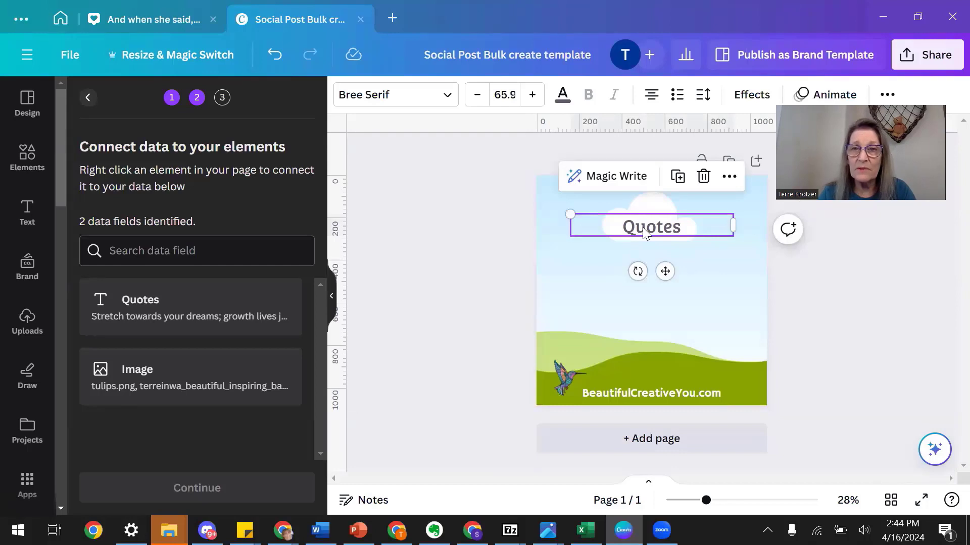
right_click(644, 232)
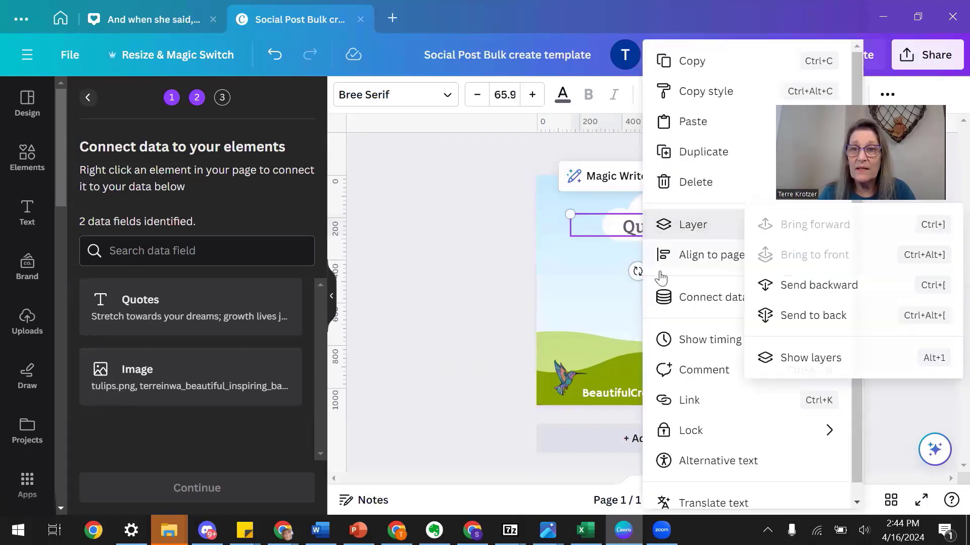
click(682, 299)
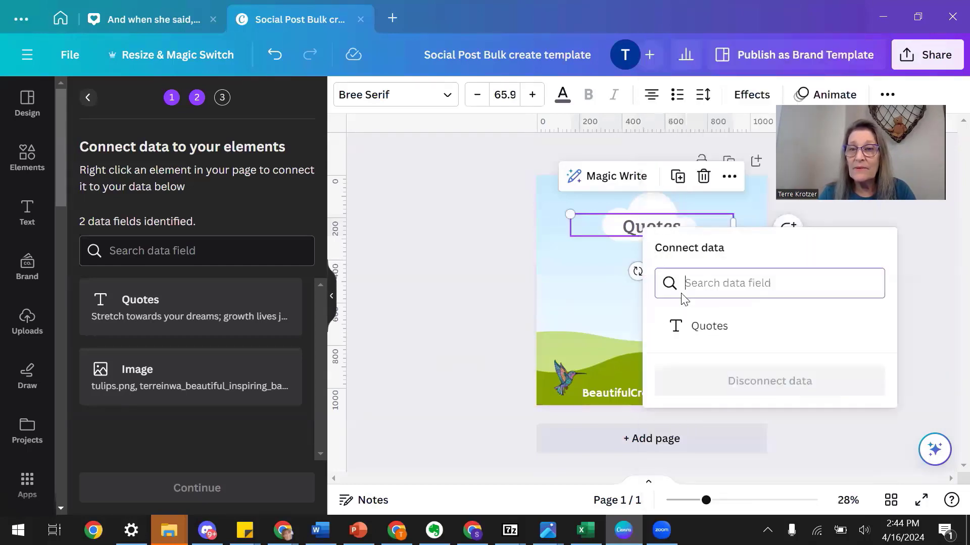
click(742, 327)
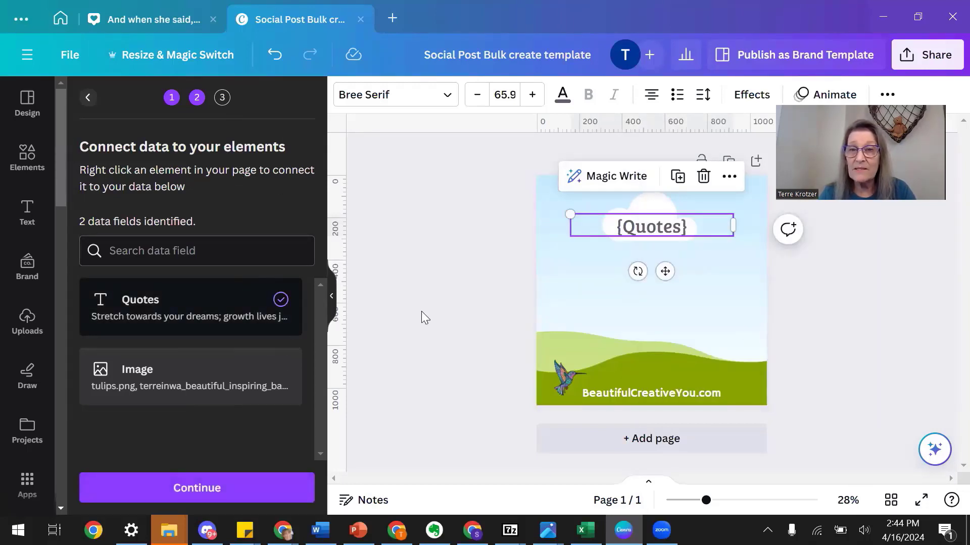
- Connect the landscape background frame on the template page to the Image data field
right_click(557, 279)
mouse_move(556, 280)
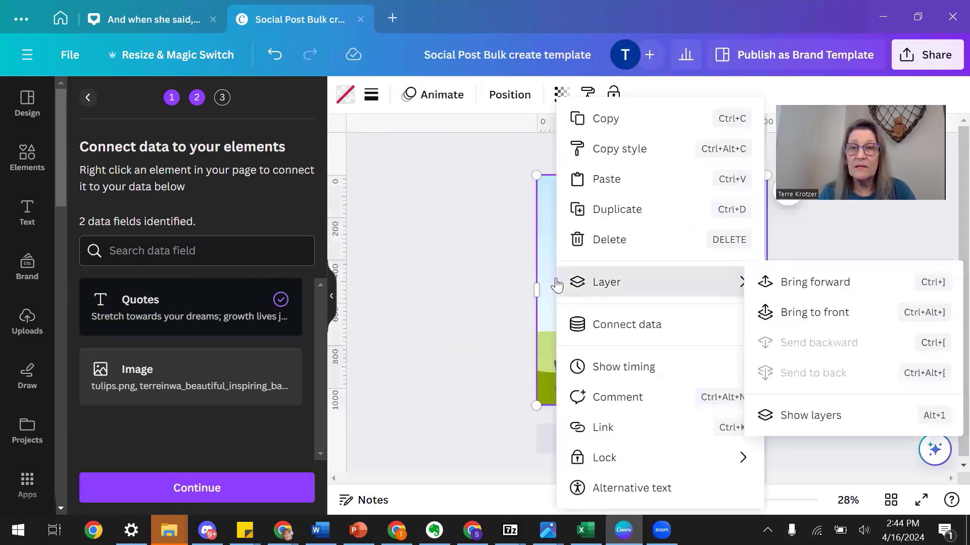
click(606, 333)
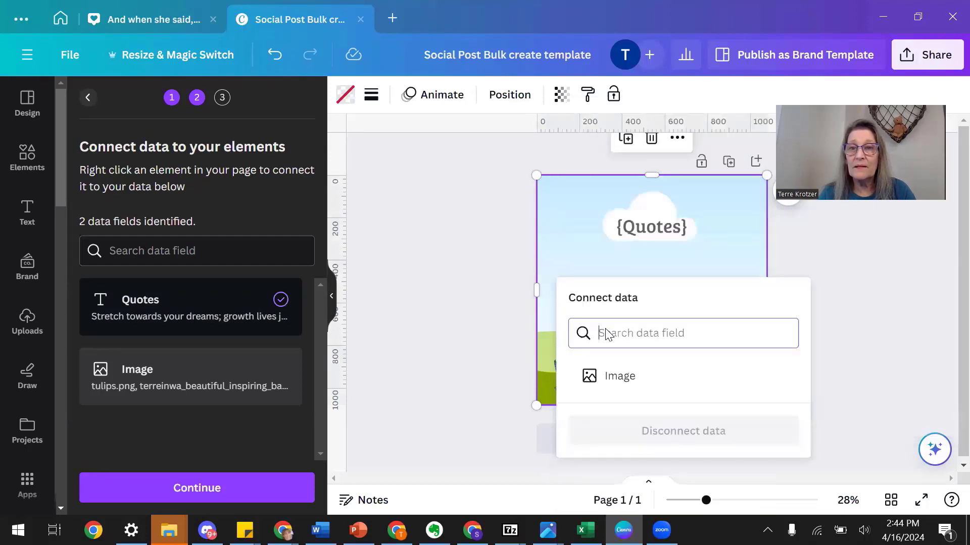
click(622, 379)
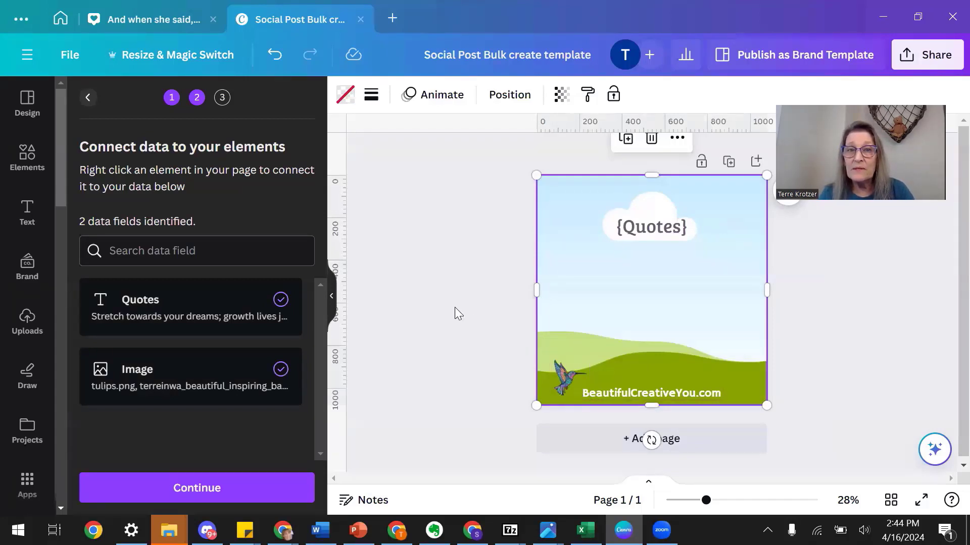
- Continue to applying the data and look through the list of quotes selected for page creation
click(196, 488)
scroll(169, 393, down, 10)
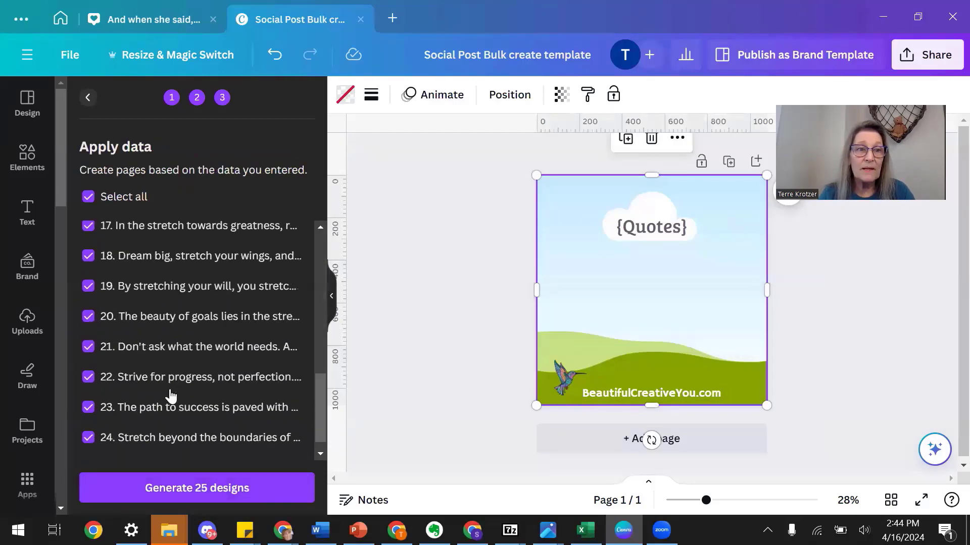
scroll(170, 395, up, 10)
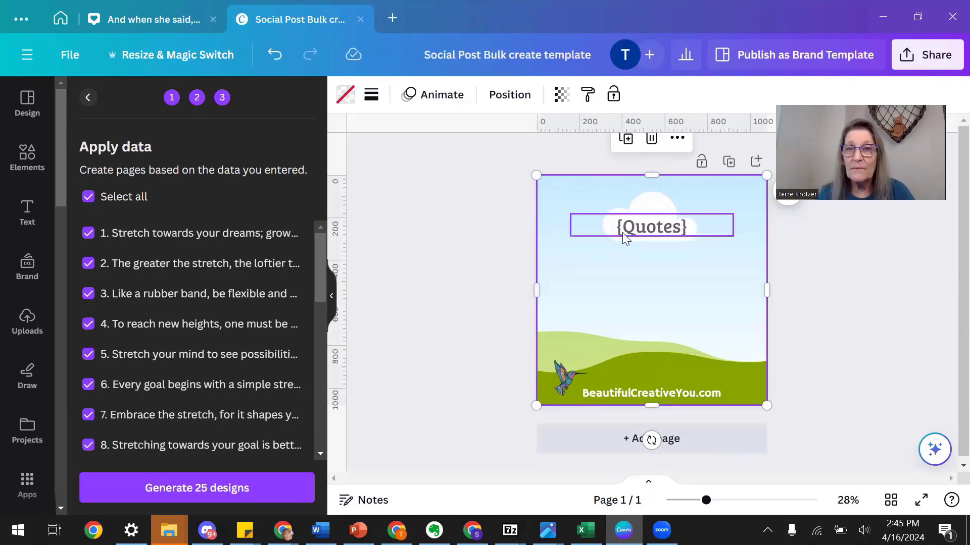
- Change the colour of the quote placeholder text on the cloud to white from the document colours
click(650, 228)
click(649, 226)
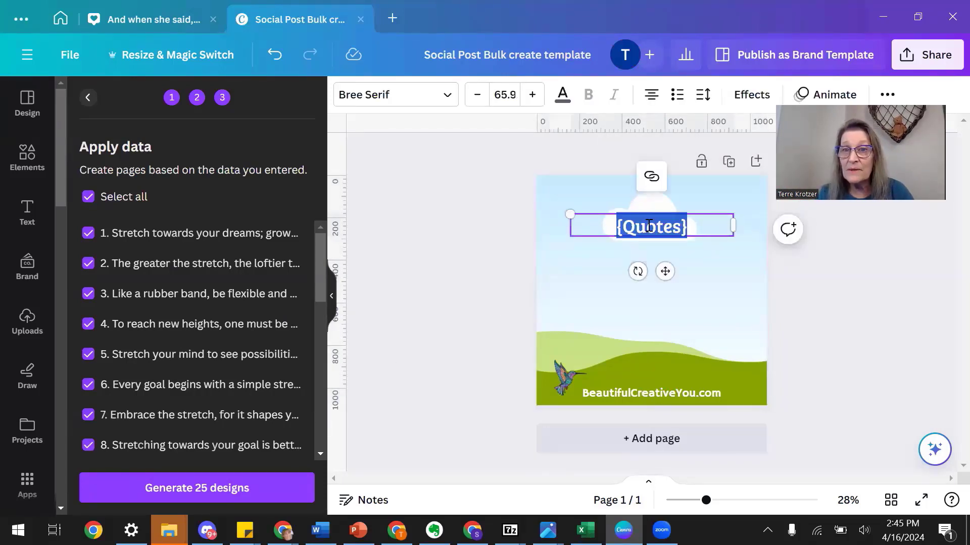
click(561, 97)
click(164, 187)
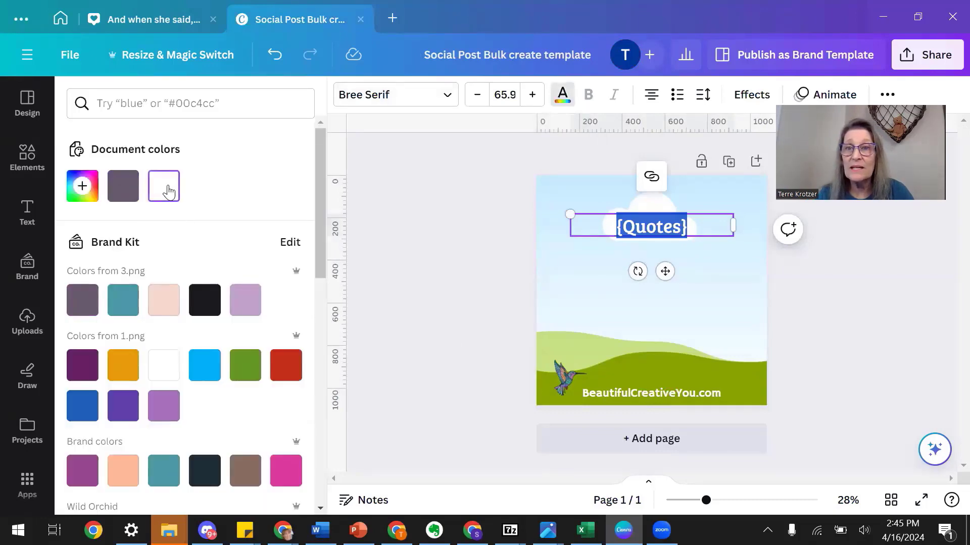
click(425, 268)
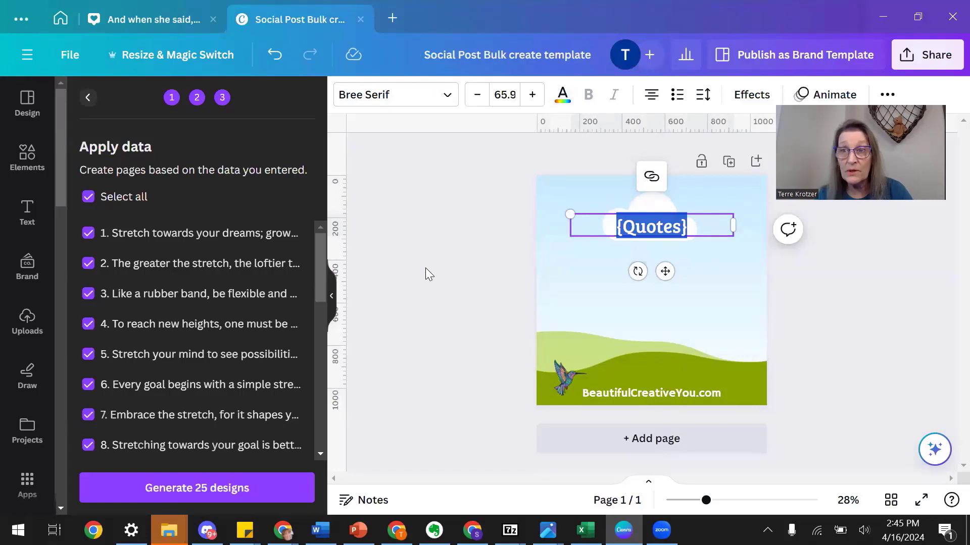
click(425, 268)
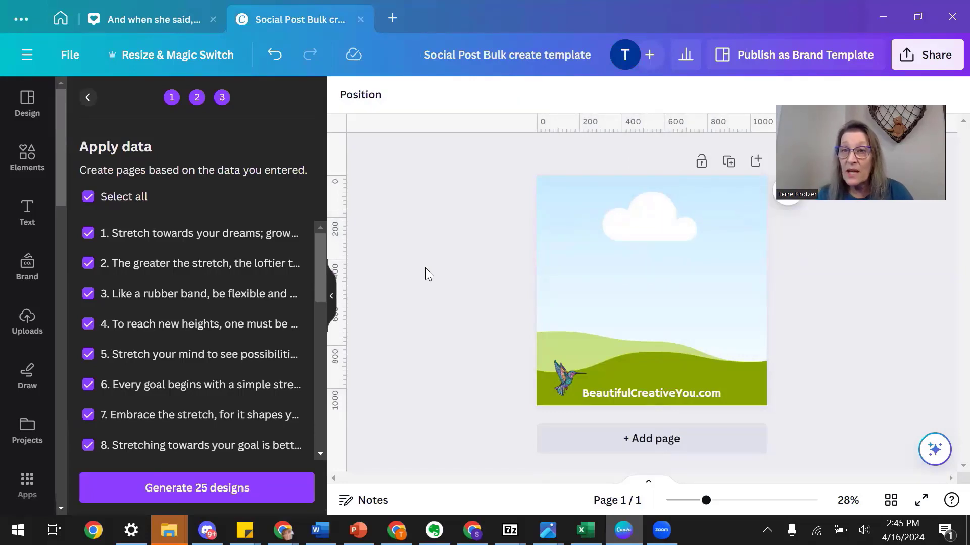
- Check the white quote placeholder on the cloud, and generate the 25 designs from the data
click(666, 229)
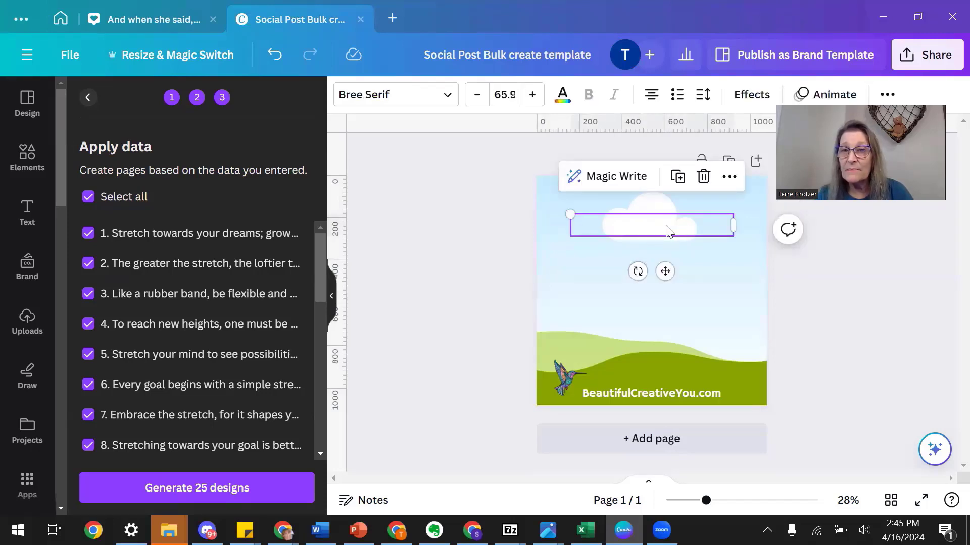
double_click(666, 230)
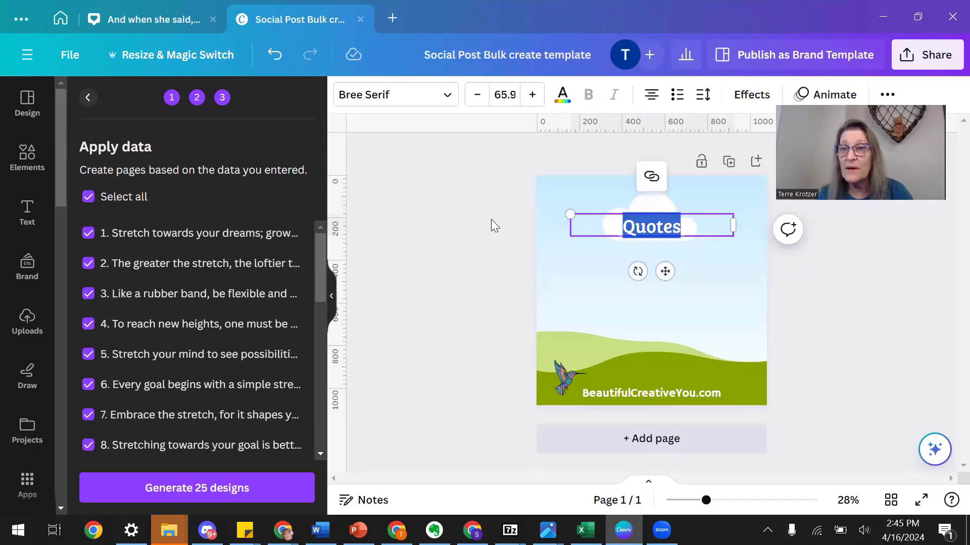
key(Delete)
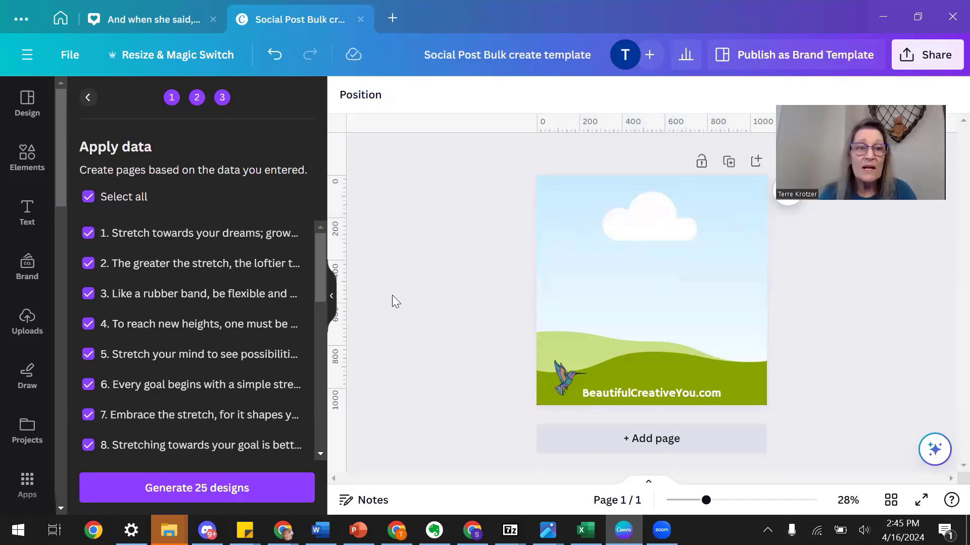
click(175, 489)
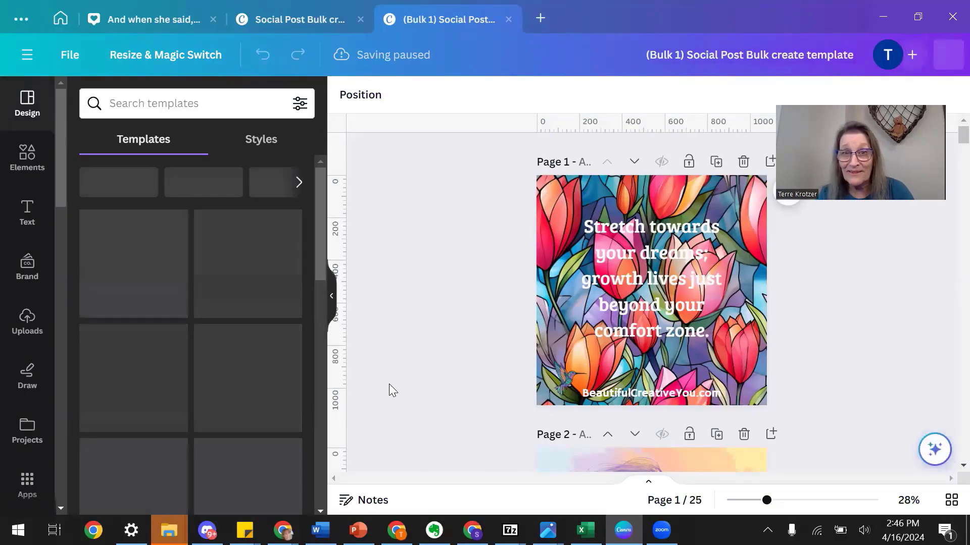
- Look through the generated quote pages from page 1 to page 24, checking how each quote fits its background
scroll(424, 332, down, 8)
scroll(425, 333, down, 10)
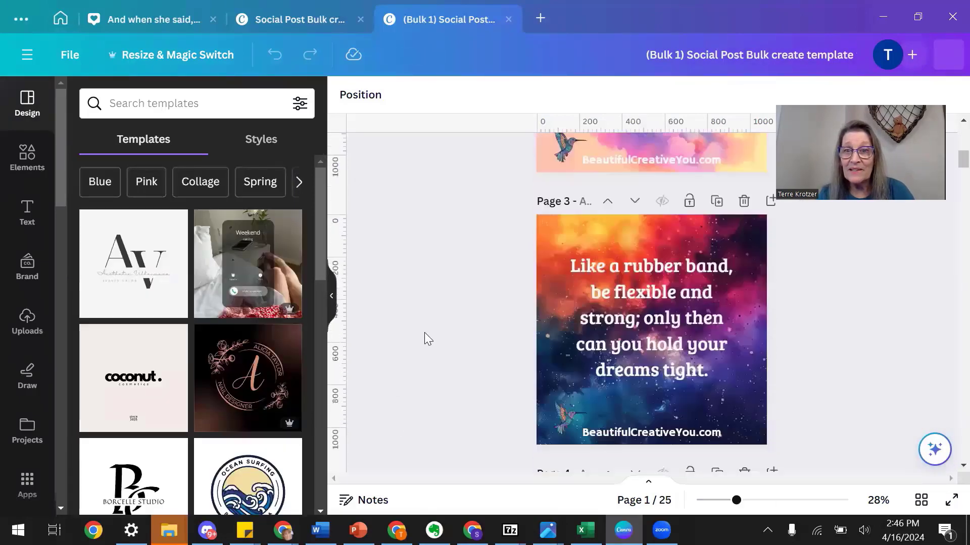
scroll(424, 339, down, 10)
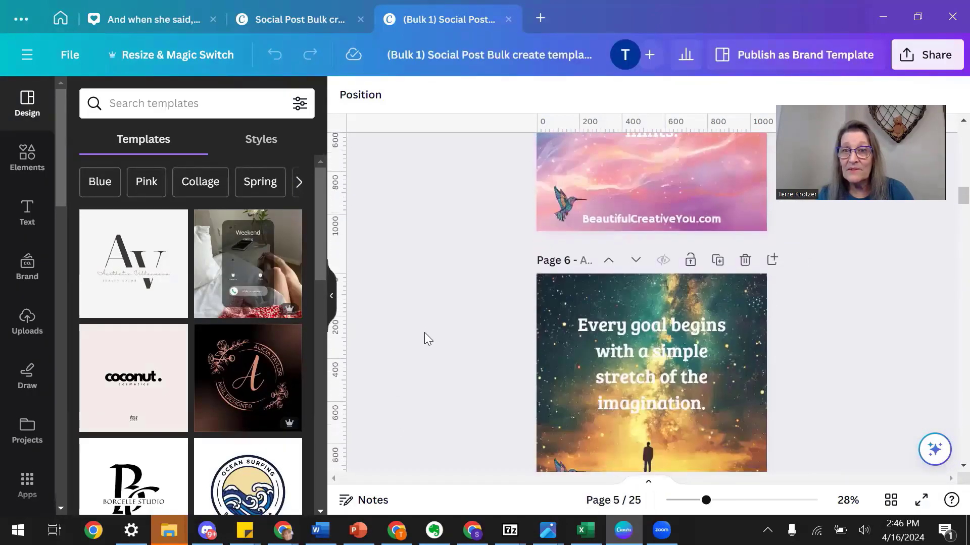
scroll(424, 333, down, 10)
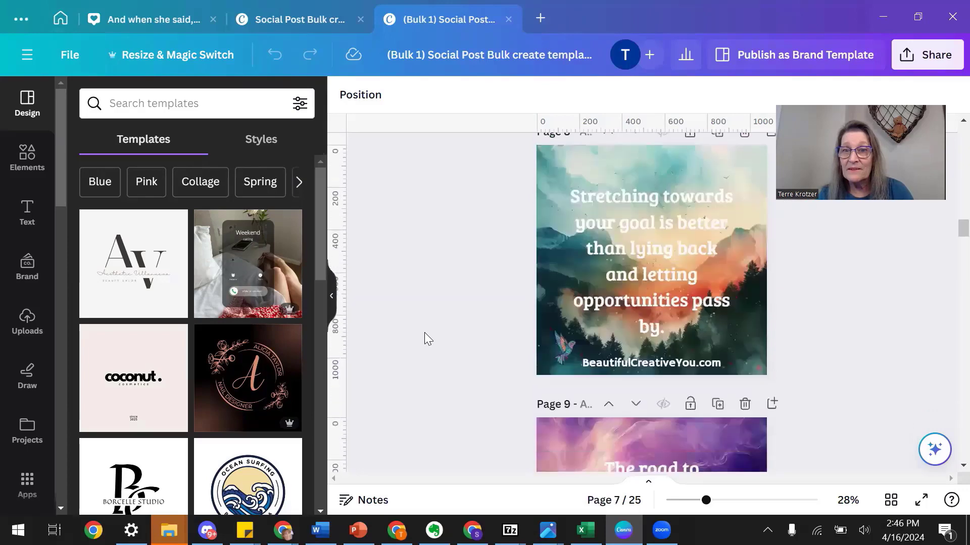
scroll(424, 338, down, 10)
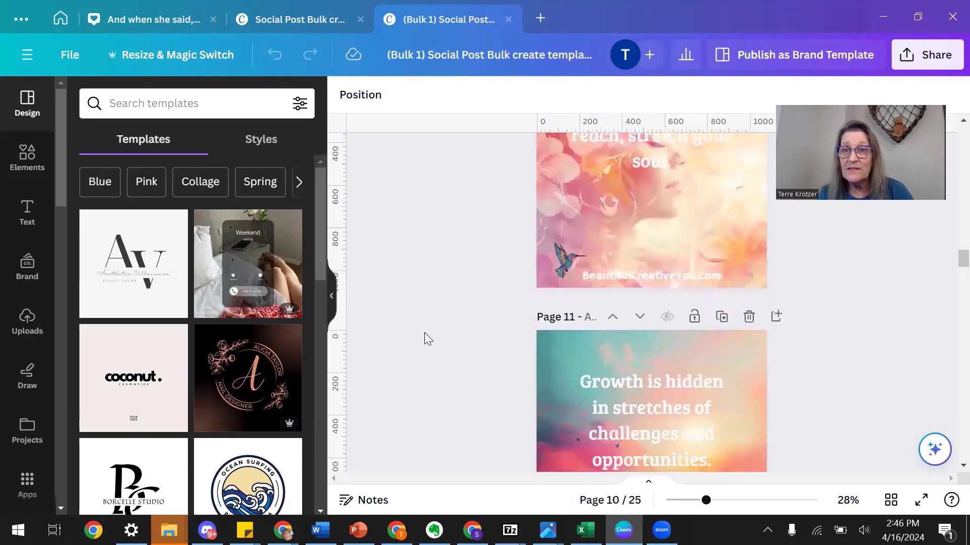
scroll(424, 338, down, 10)
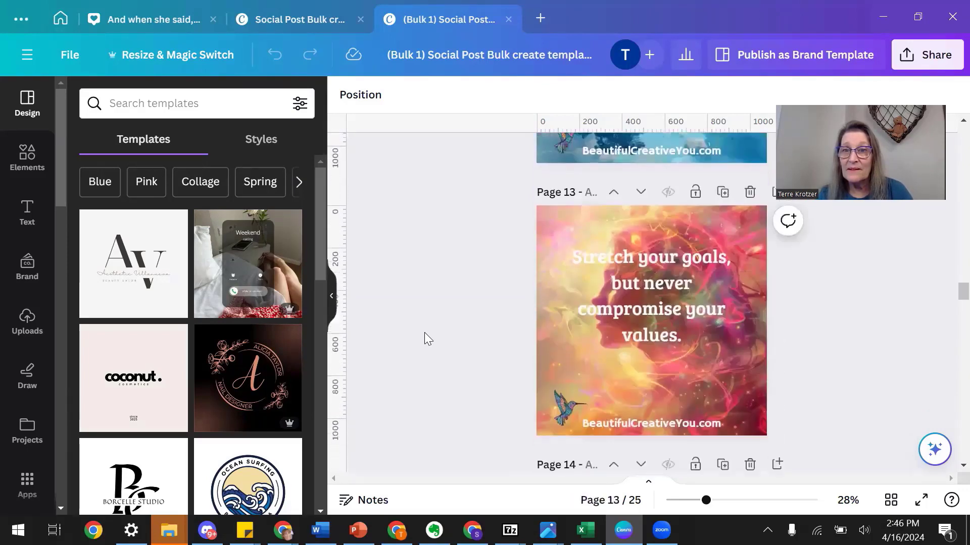
scroll(424, 339, down, 10)
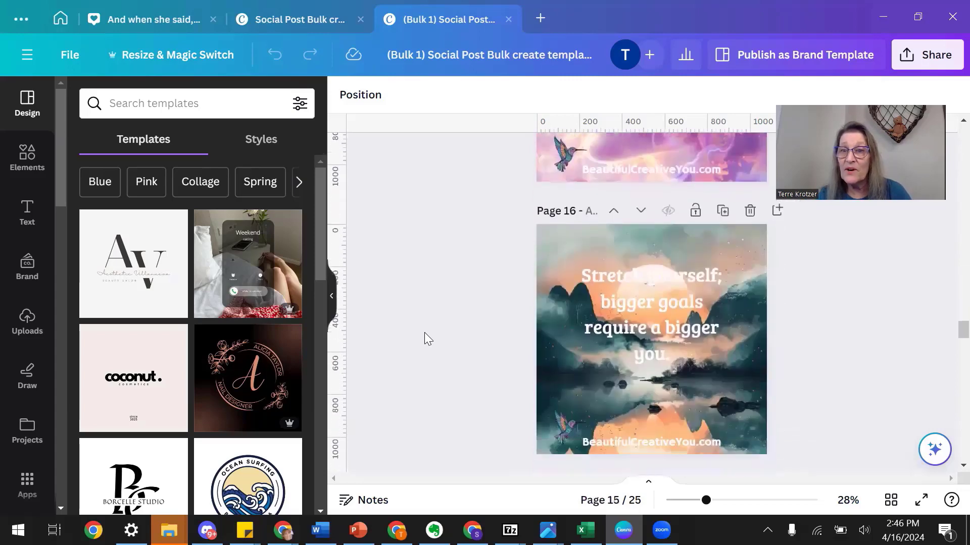
scroll(425, 334, down, 5)
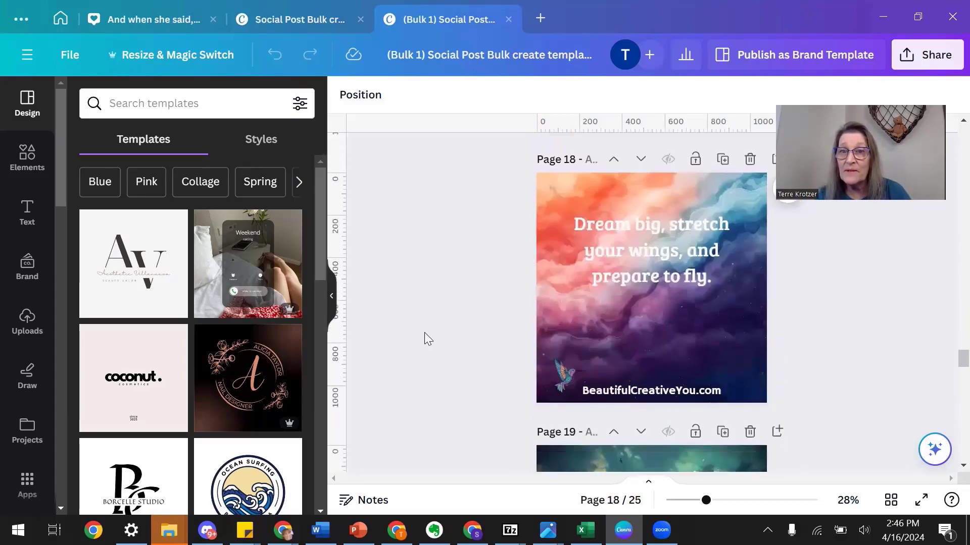
scroll(424, 333, down, 5)
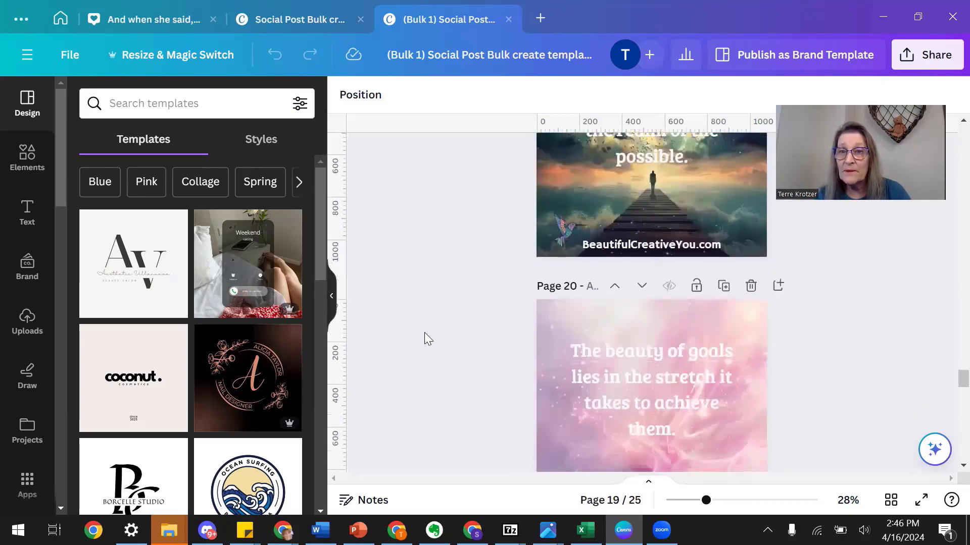
scroll(424, 339, down, 8)
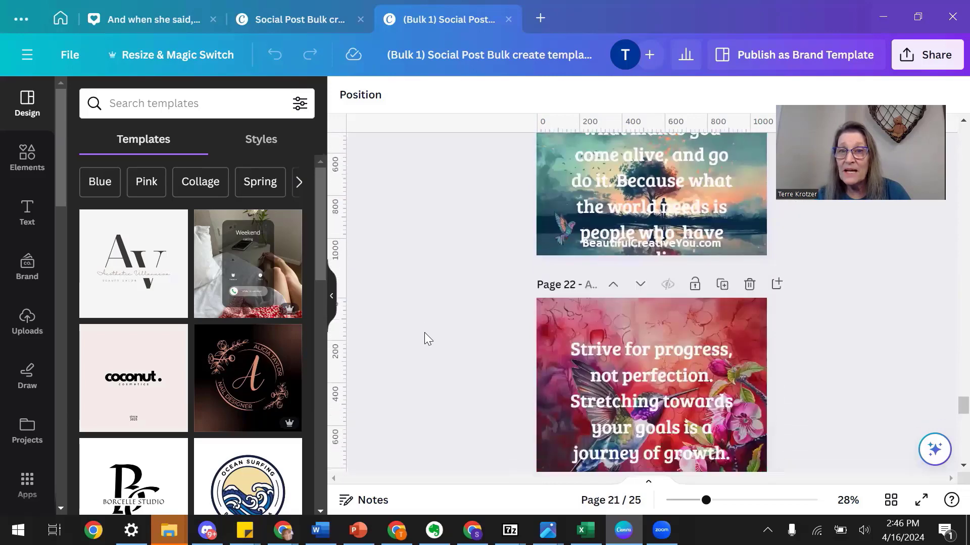
scroll(425, 333, down, 1)
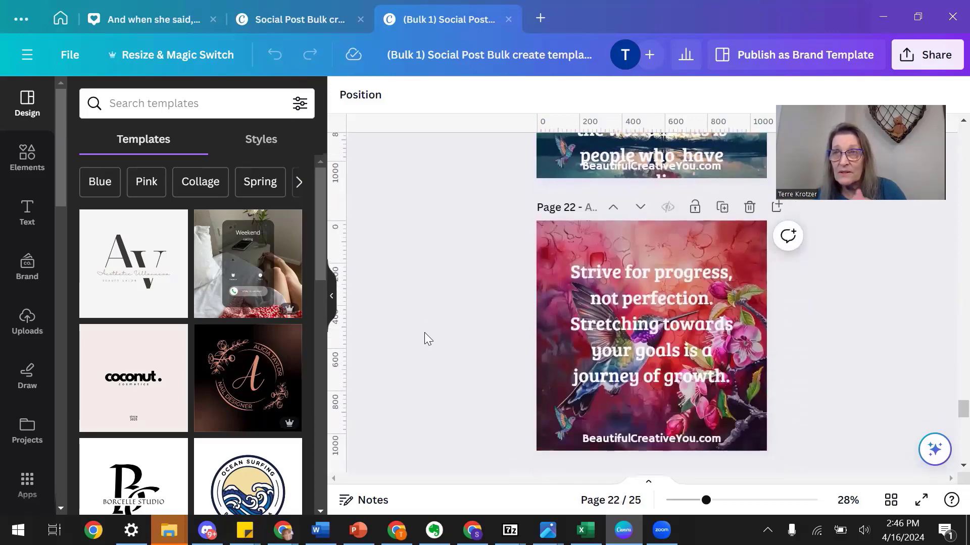
scroll(425, 333, down, 1)
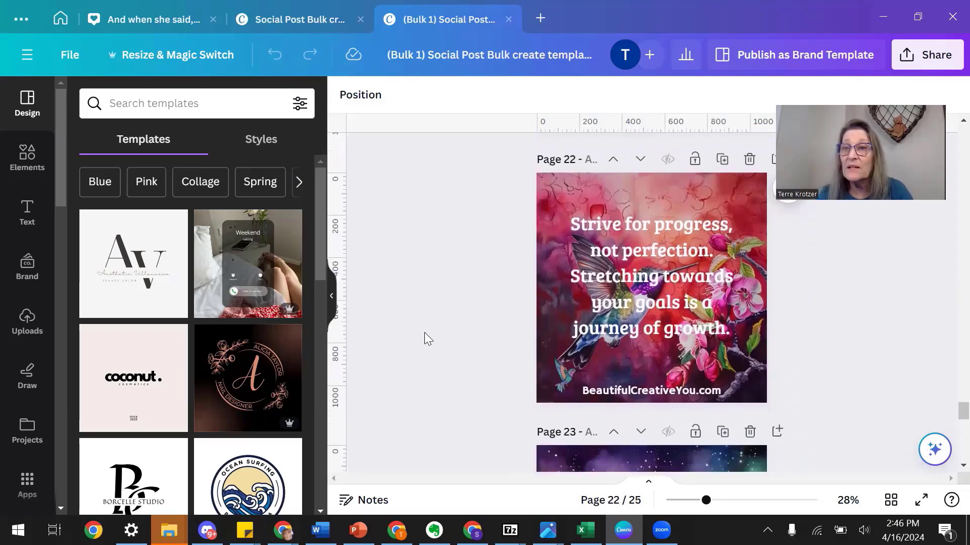
scroll(425, 338, down, 10)
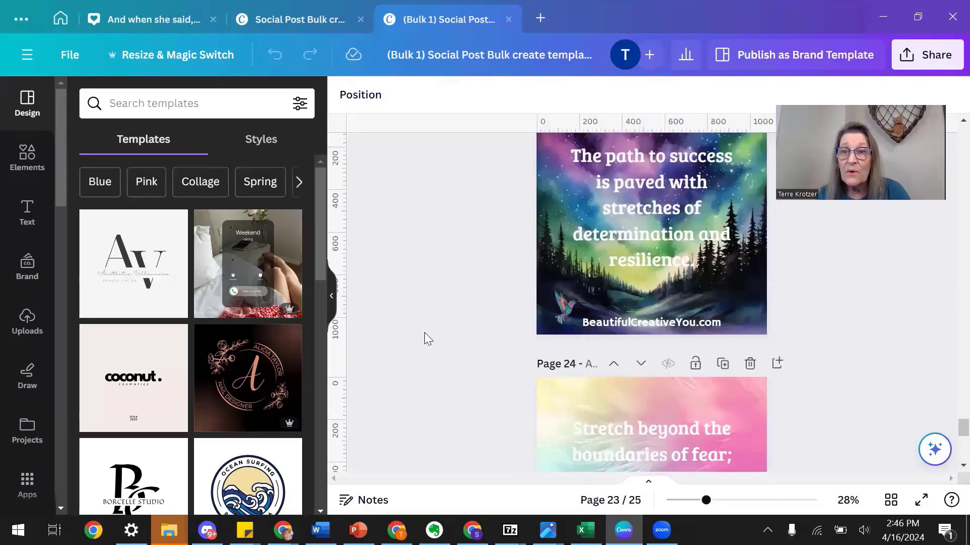
scroll(424, 339, down, 3)
- Move the long quote on page 21 up and to the left, and widen its text box to the page's right edge
scroll(424, 338, up, 15)
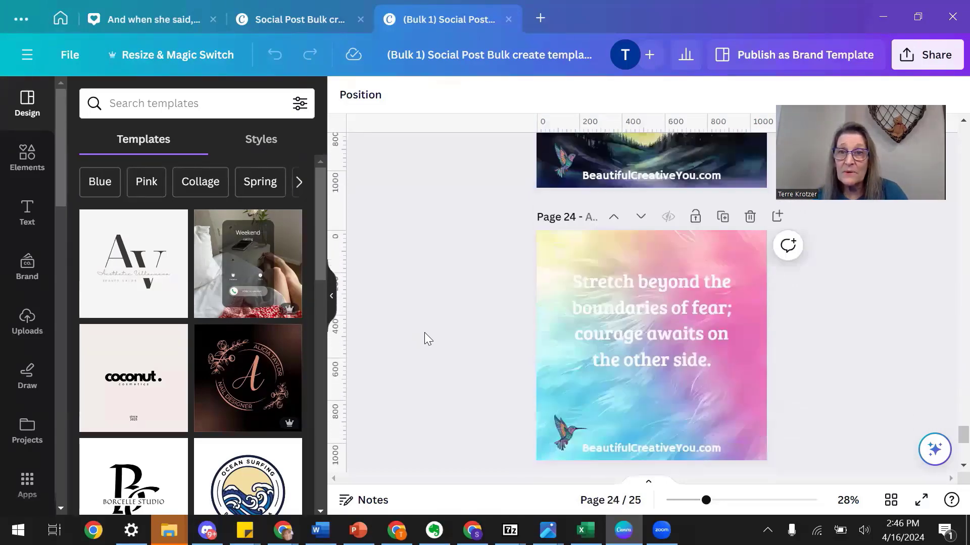
scroll(424, 332, up, 3)
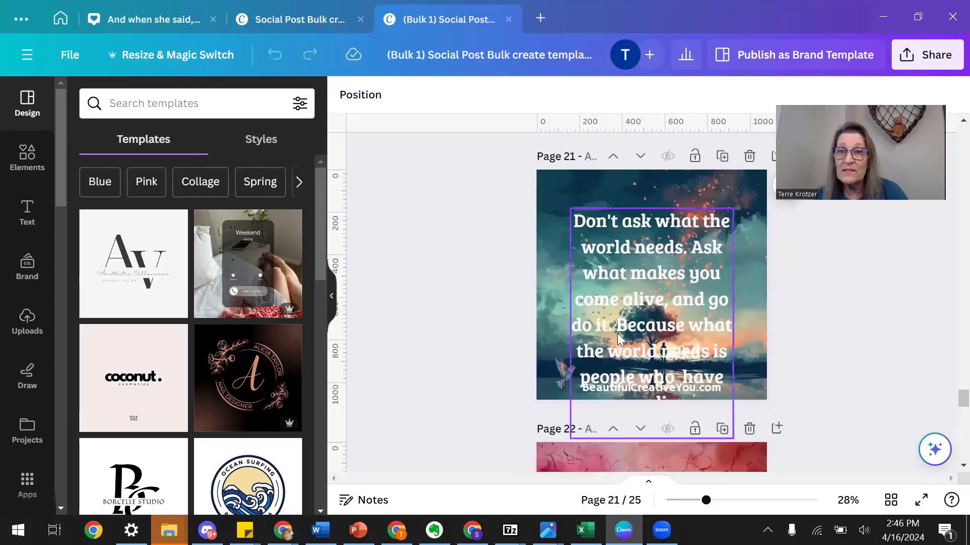
click(628, 320)
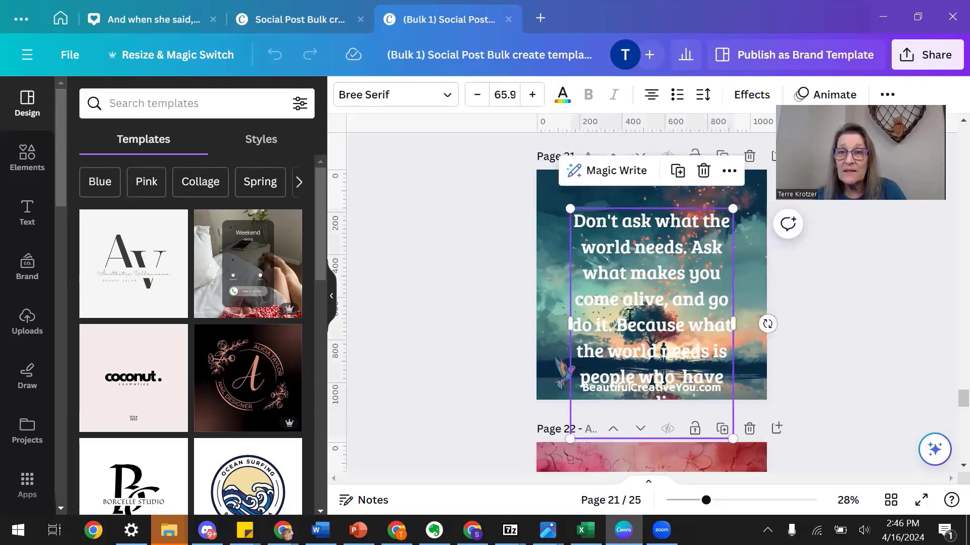
scroll(652, 262, down, 1)
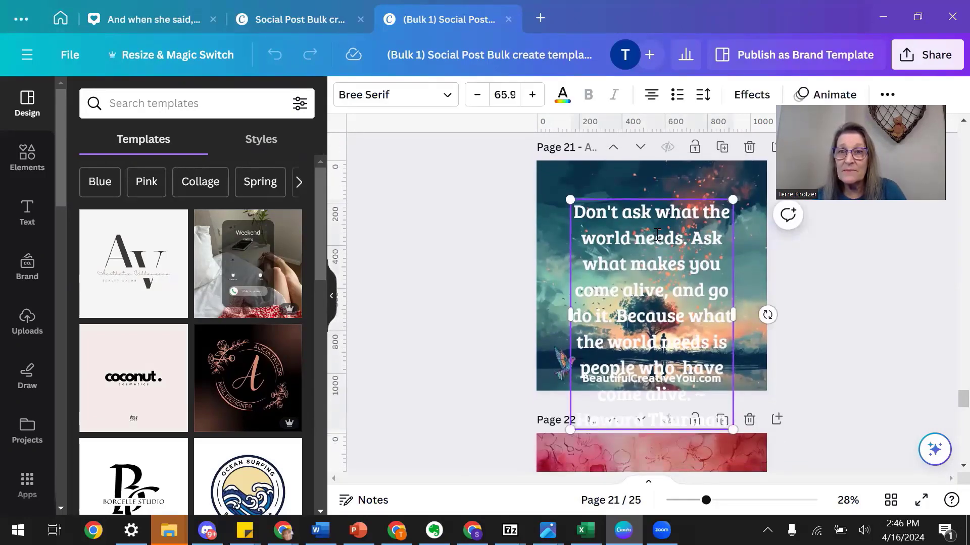
drag(656, 234, 647, 206)
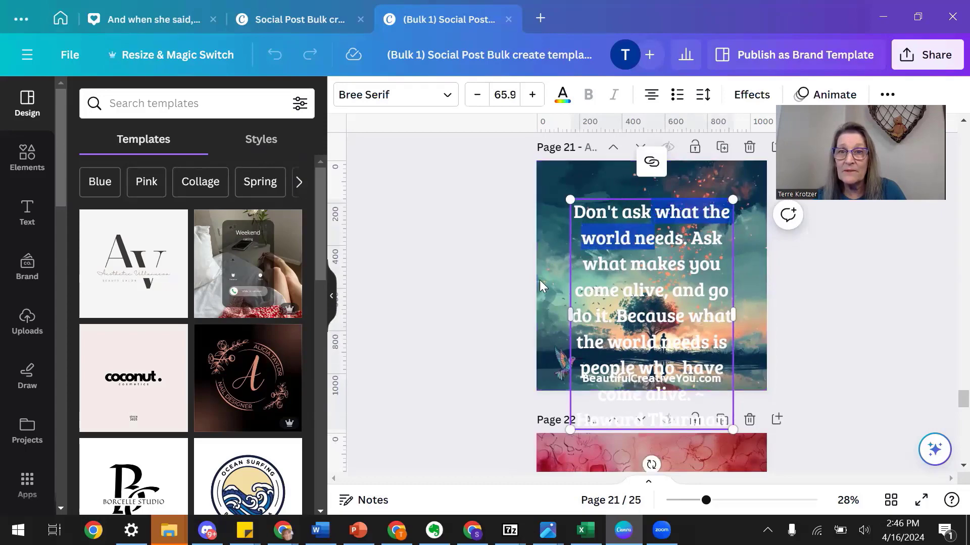
drag(610, 266, 585, 251)
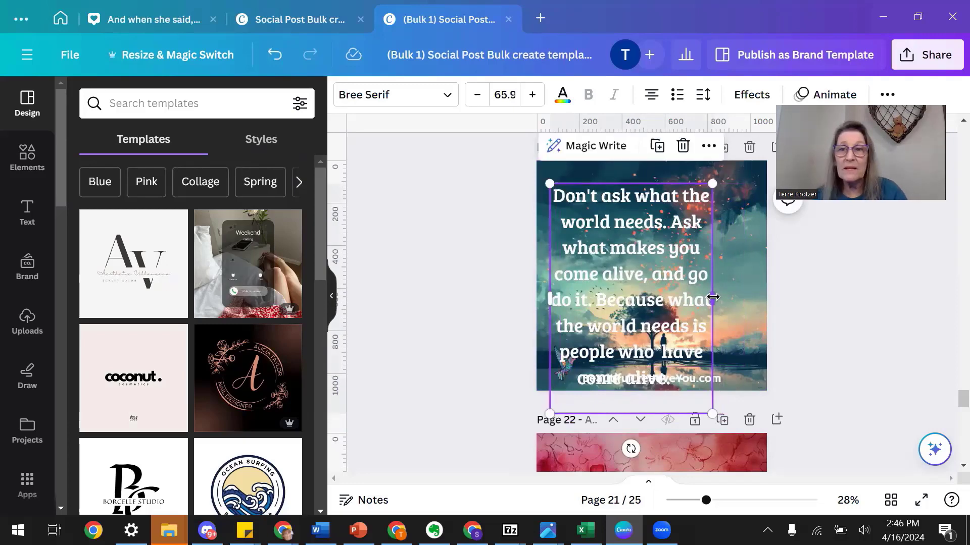
drag(713, 297, 763, 299)
click(822, 297)
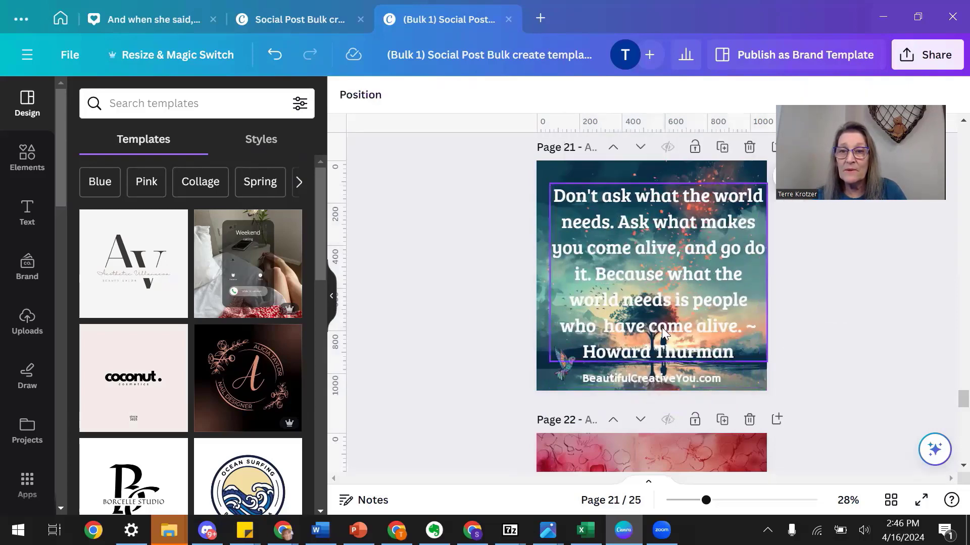
- Put the author attribution of the page 21 quote on its own line and centre the text box horizontally on the page
click(647, 351)
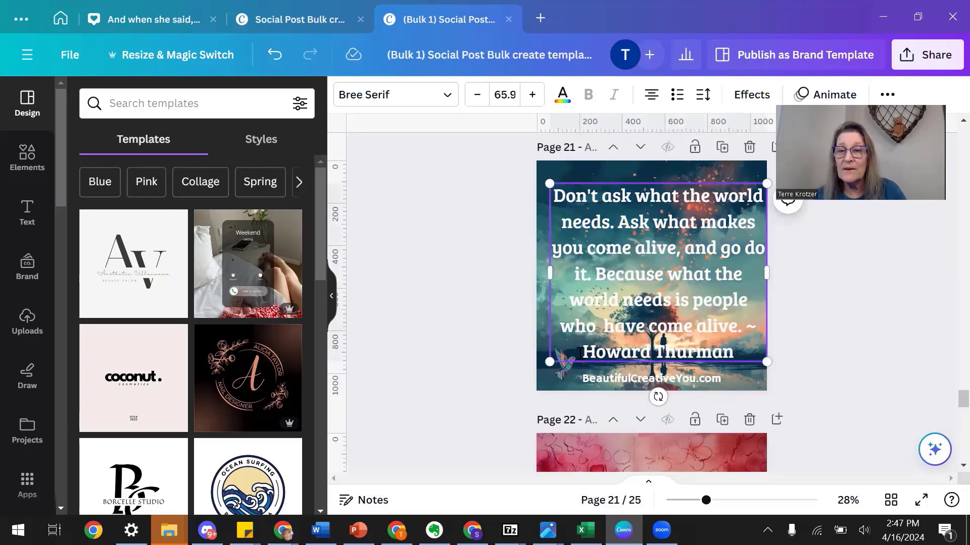
click(837, 305)
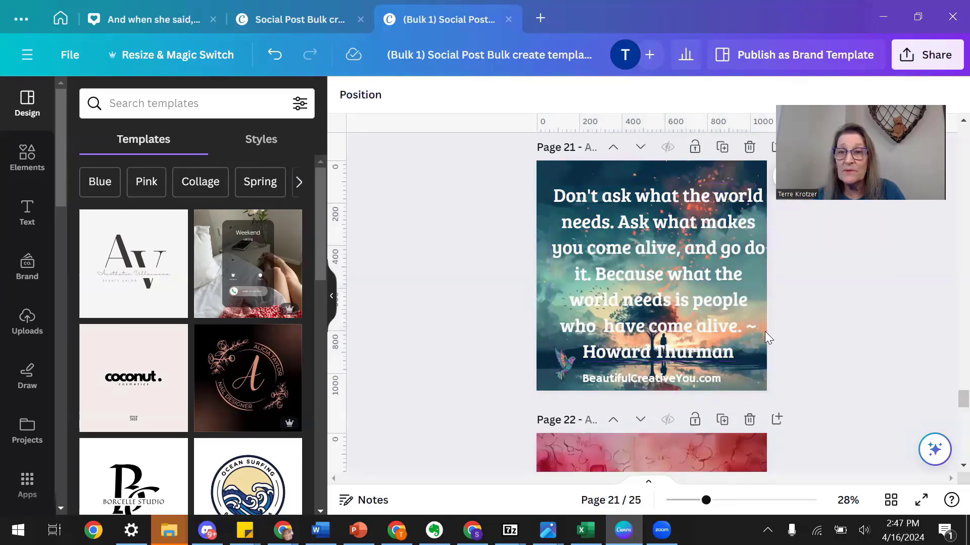
click(746, 326)
click(746, 326)
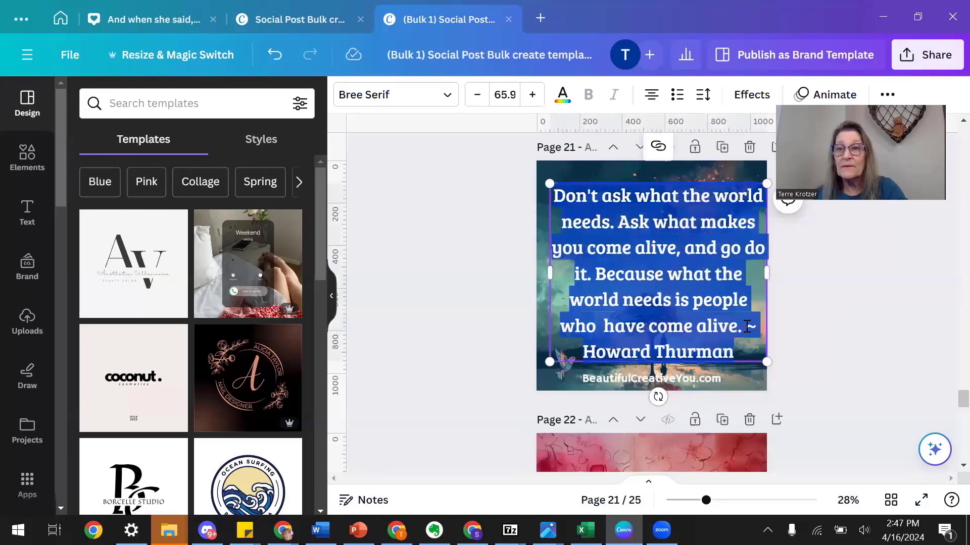
key(Return)
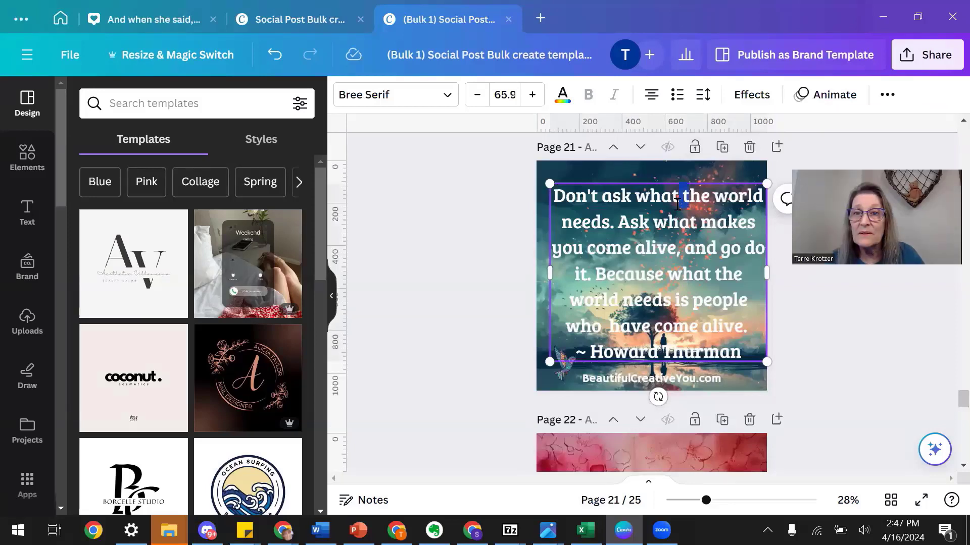
drag(642, 224, 636, 223)
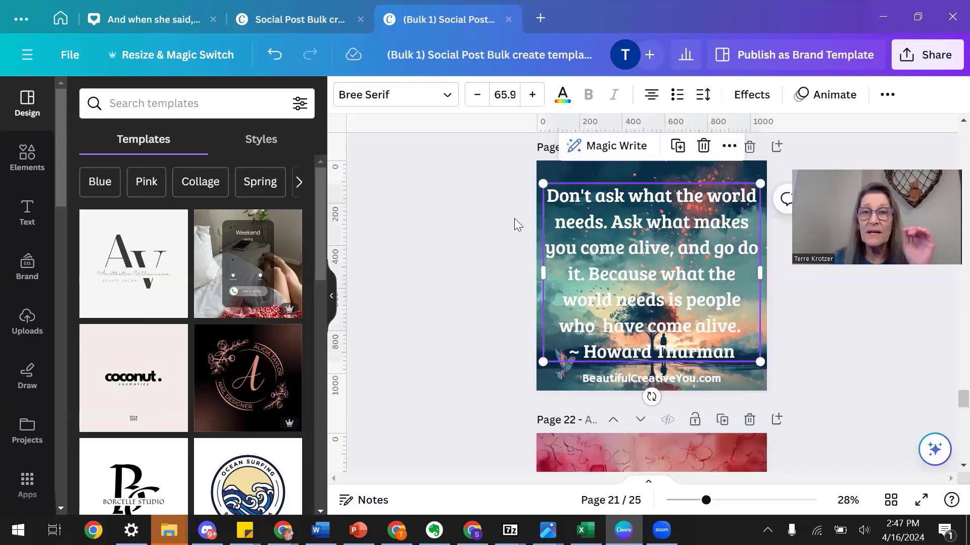
- Recolour the quote text on page 20 to #A04B84, sampled from the purple area of its pink background image
scroll(514, 218, up, 10)
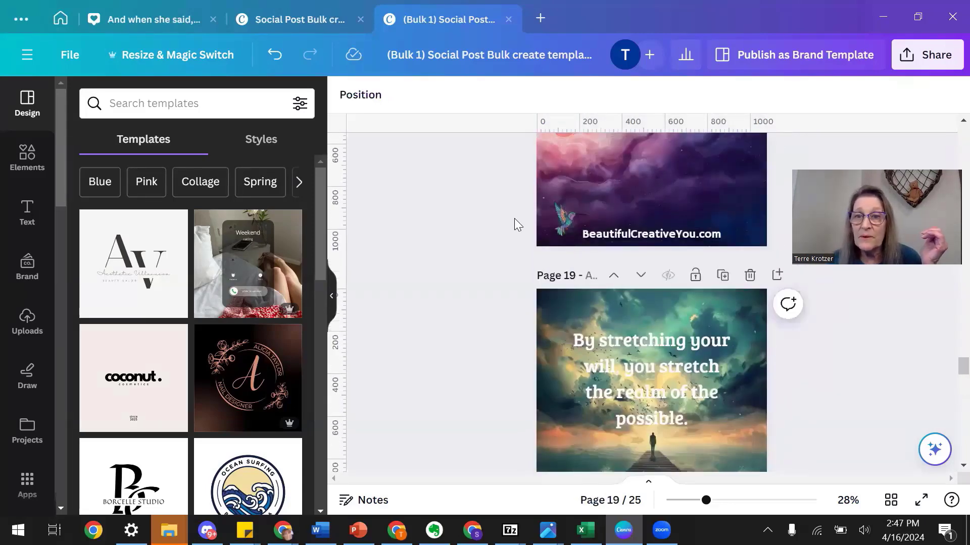
scroll(514, 218, up, 13)
scroll(514, 218, down, 16)
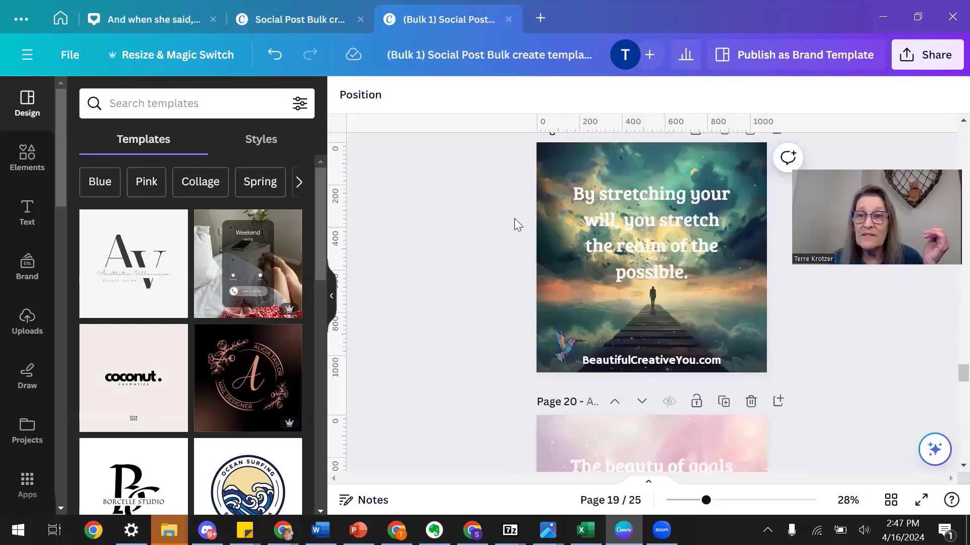
scroll(514, 218, down, 5)
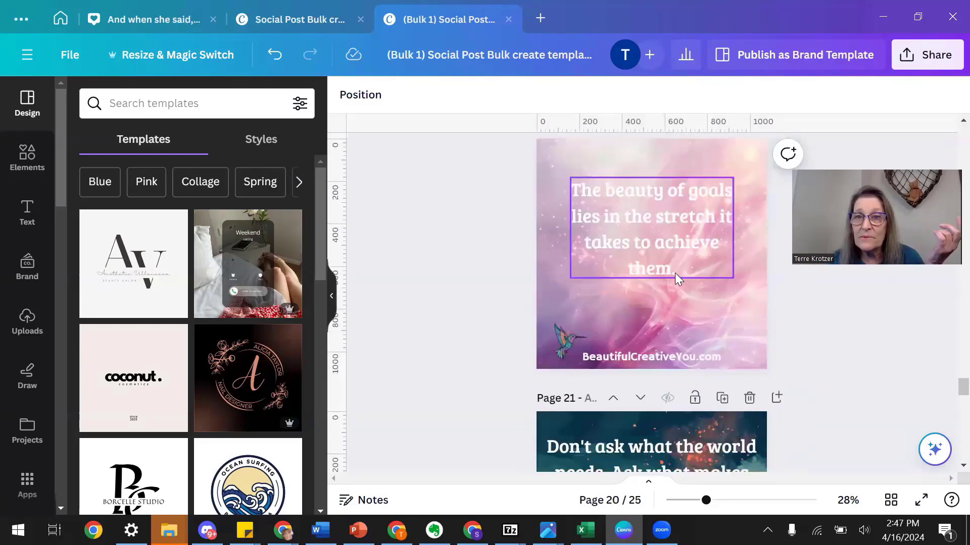
click(658, 252)
click(657, 252)
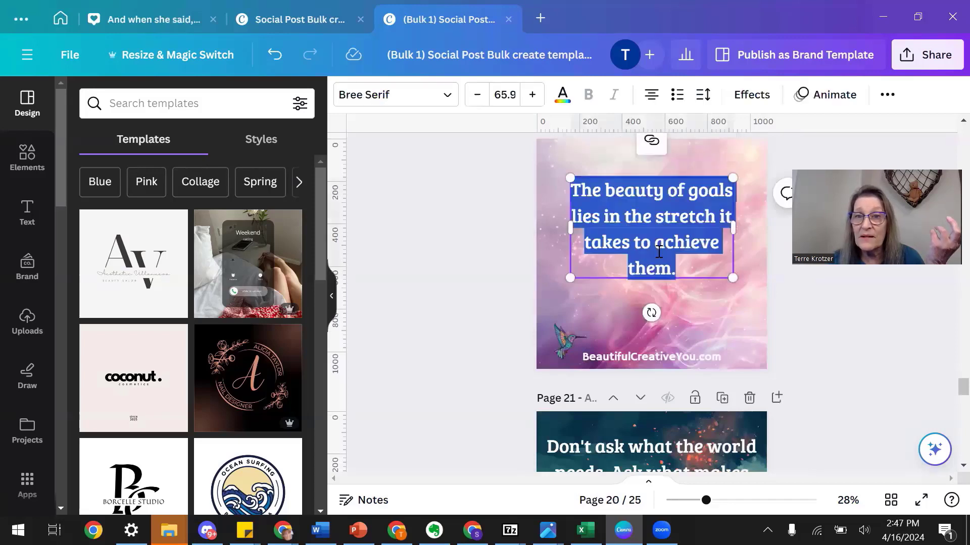
click(560, 94)
click(81, 186)
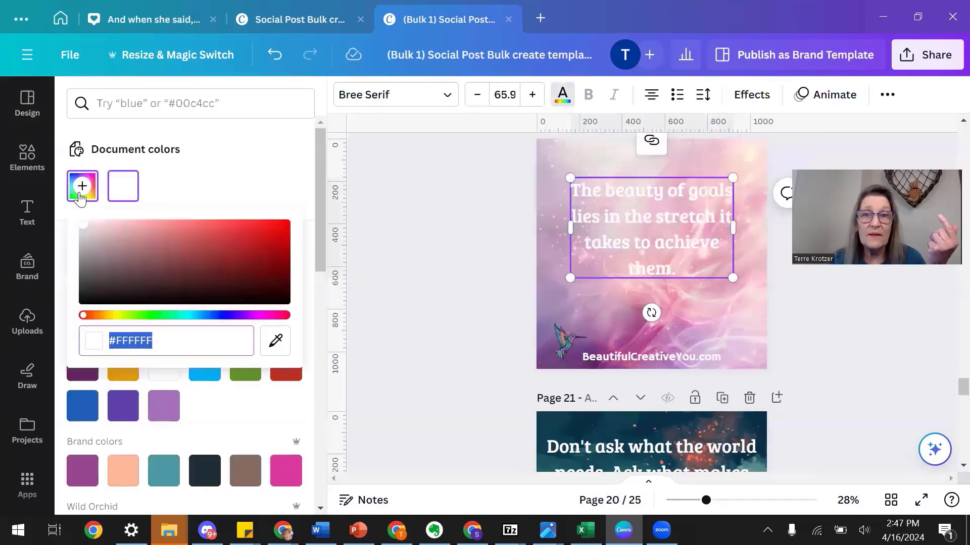
click(280, 340)
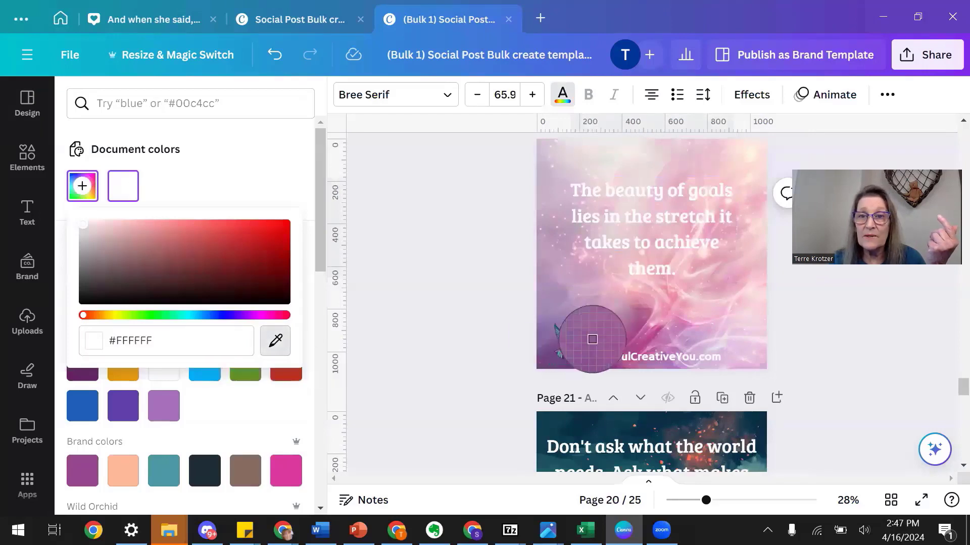
click(636, 331)
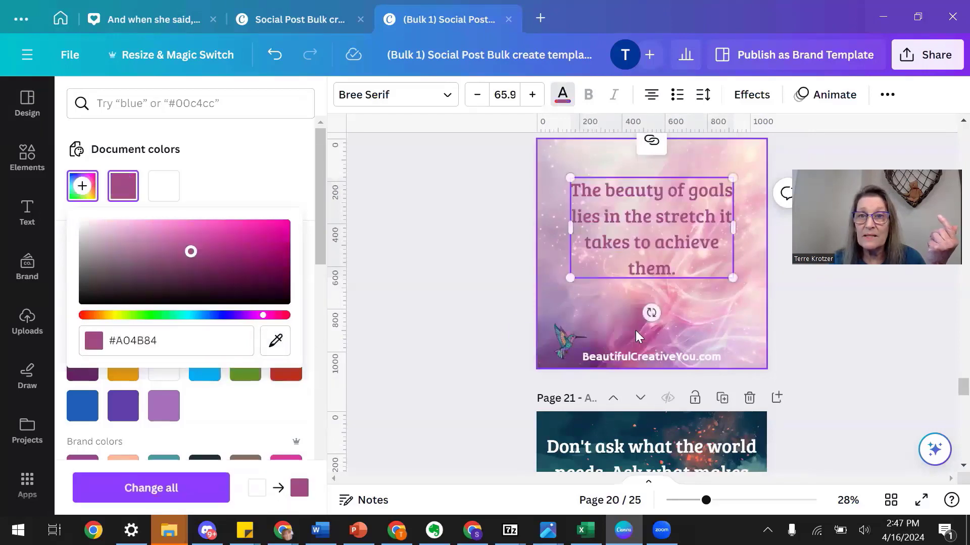
key(Escape)
key(Escape)
click(473, 262)
- Lower the transparency value of the mountain lake background image on page 16 to fade it behind the quote
scroll(473, 262, up, 10)
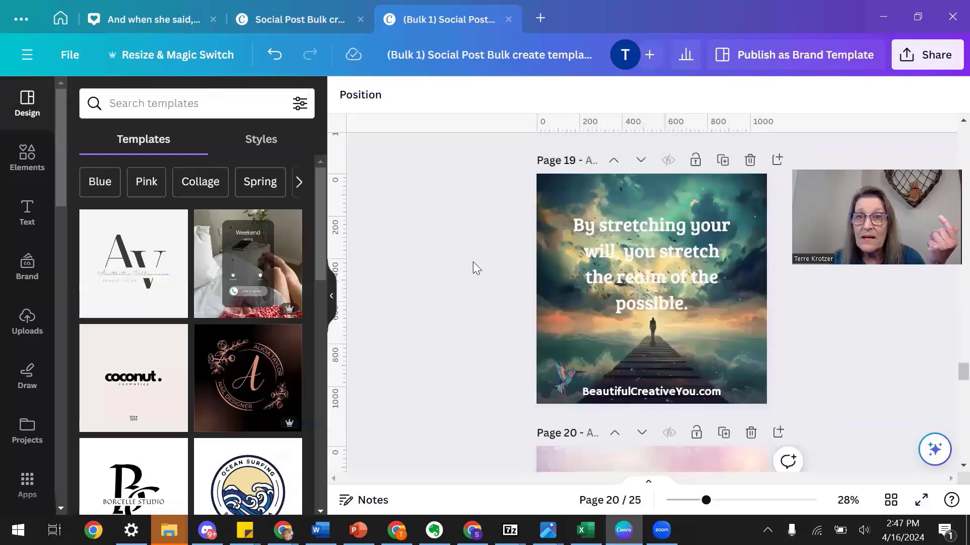
scroll(472, 262, up, 10)
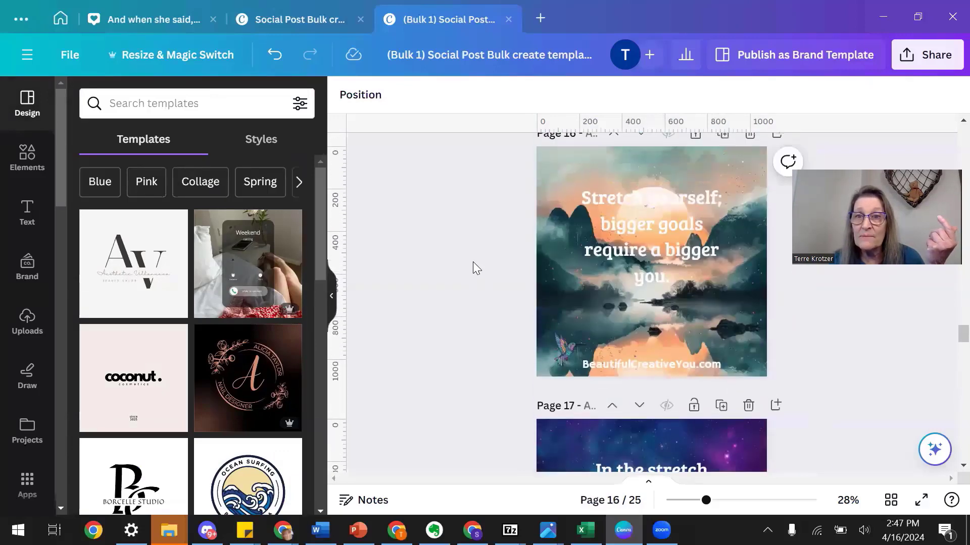
click(558, 325)
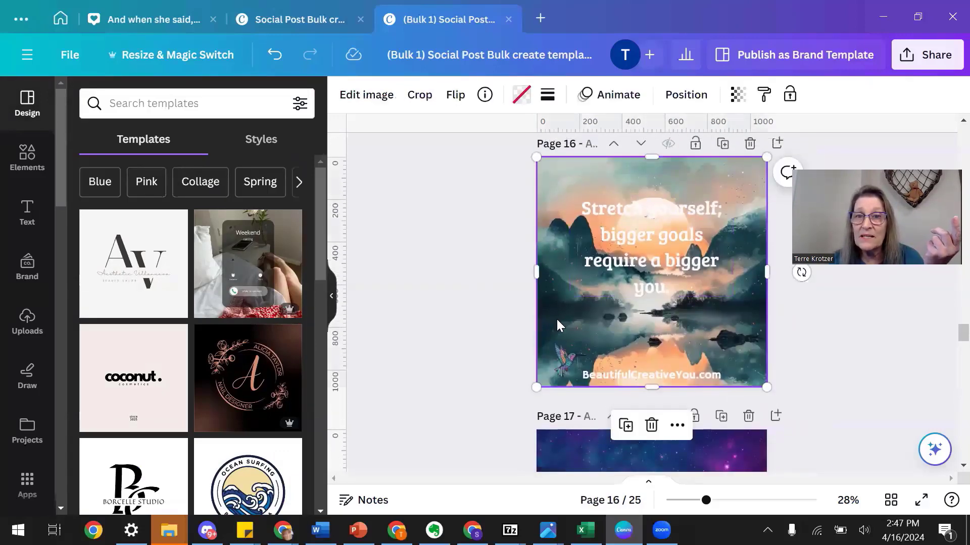
click(736, 96)
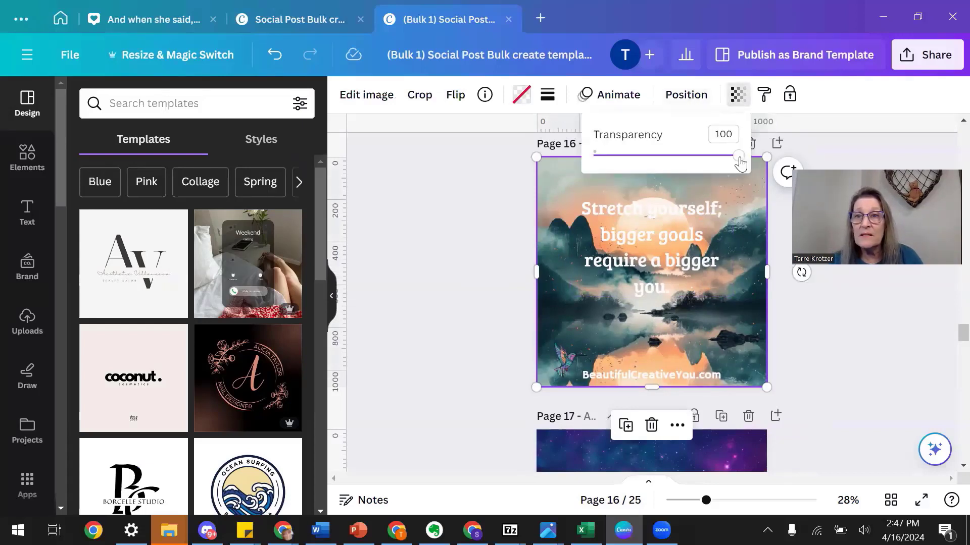
drag(741, 162, 694, 158)
click(615, 241)
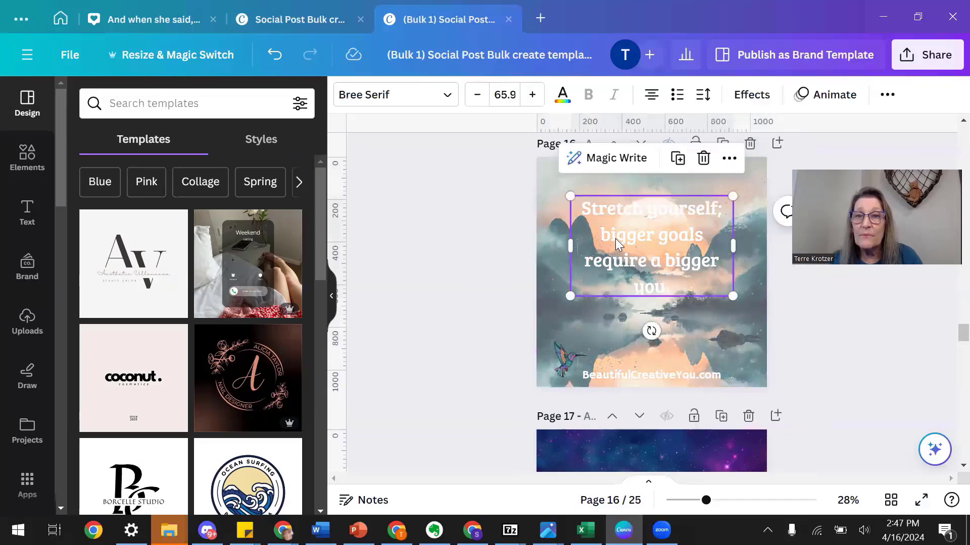
click(508, 240)
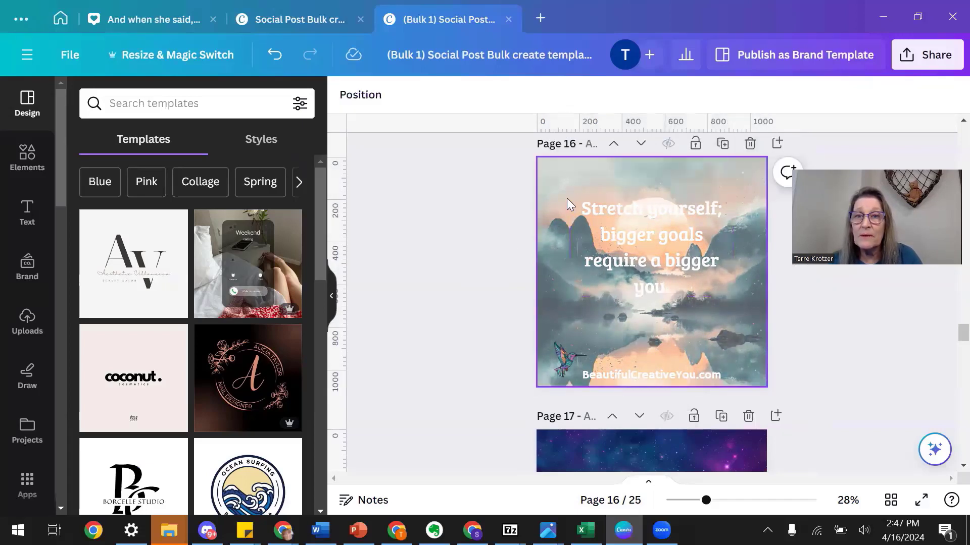
click(29, 156)
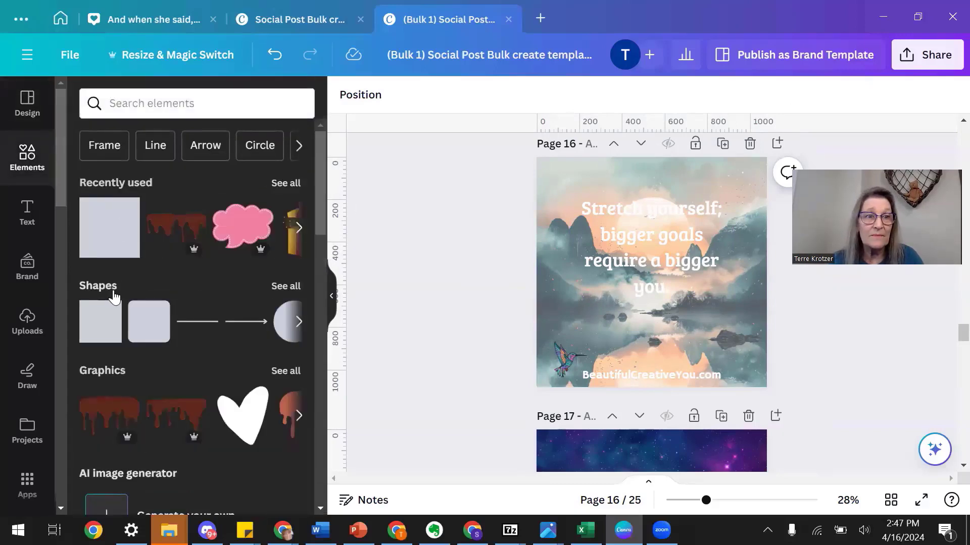
click(113, 316)
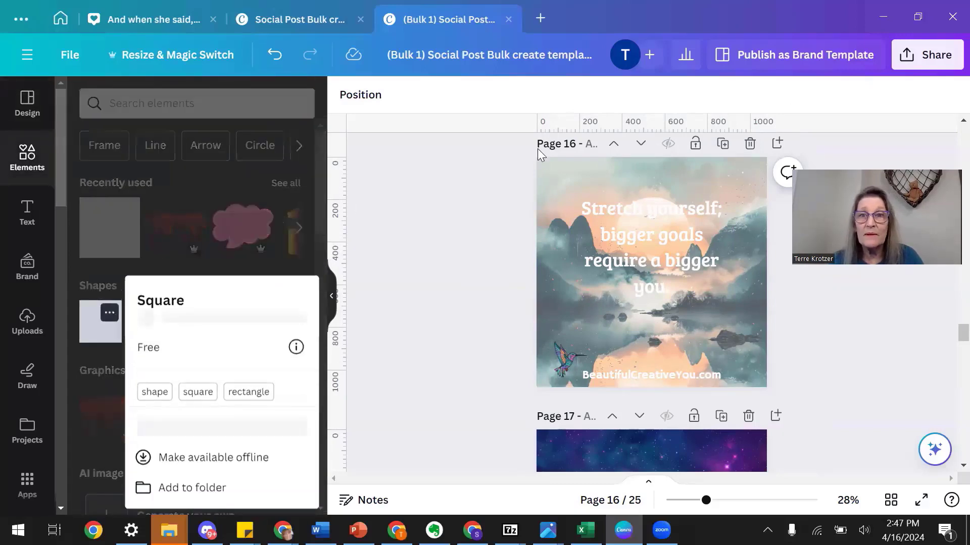
click(563, 188)
drag(563, 189, 707, 277)
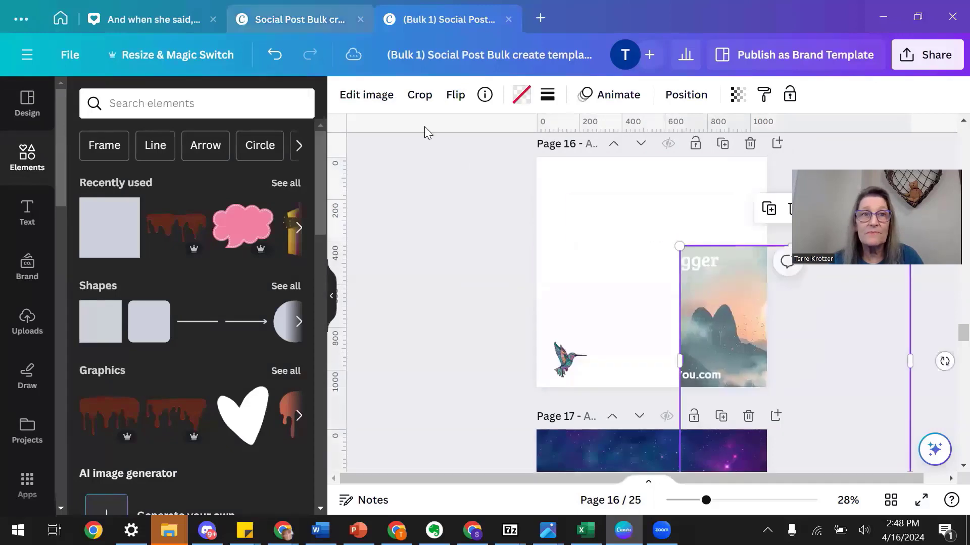
click(279, 66)
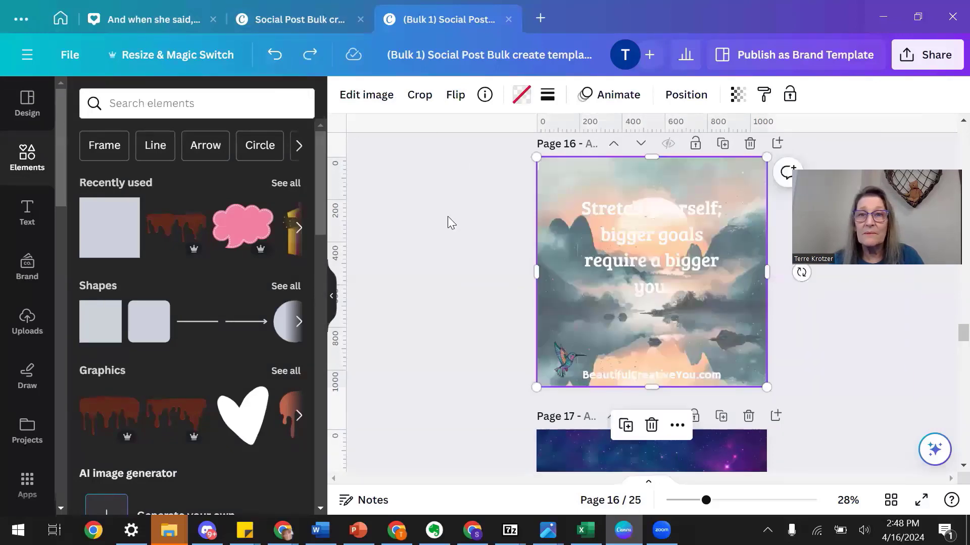
- Add a square shape to page 16 and stretch it into a rectangle covering the whole quote text
click(120, 334)
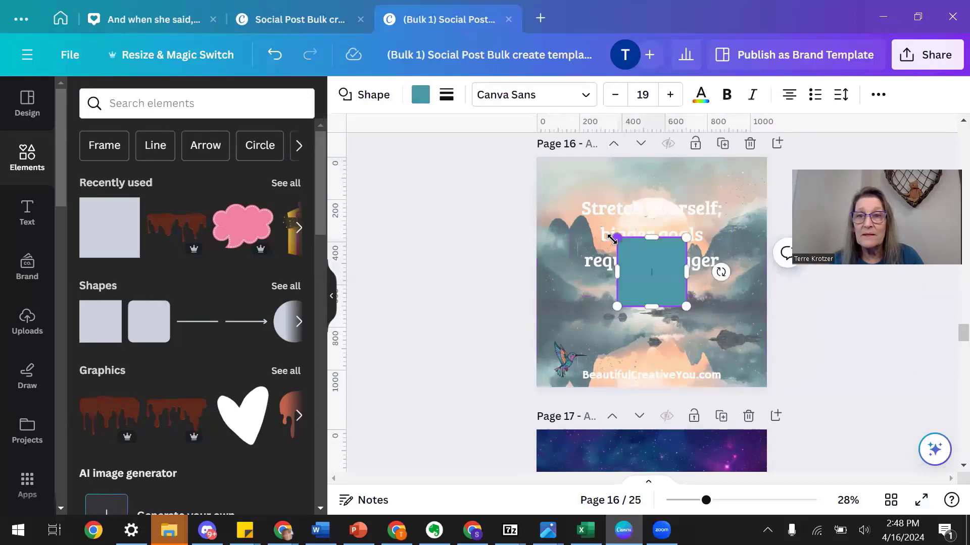
drag(601, 231, 570, 196)
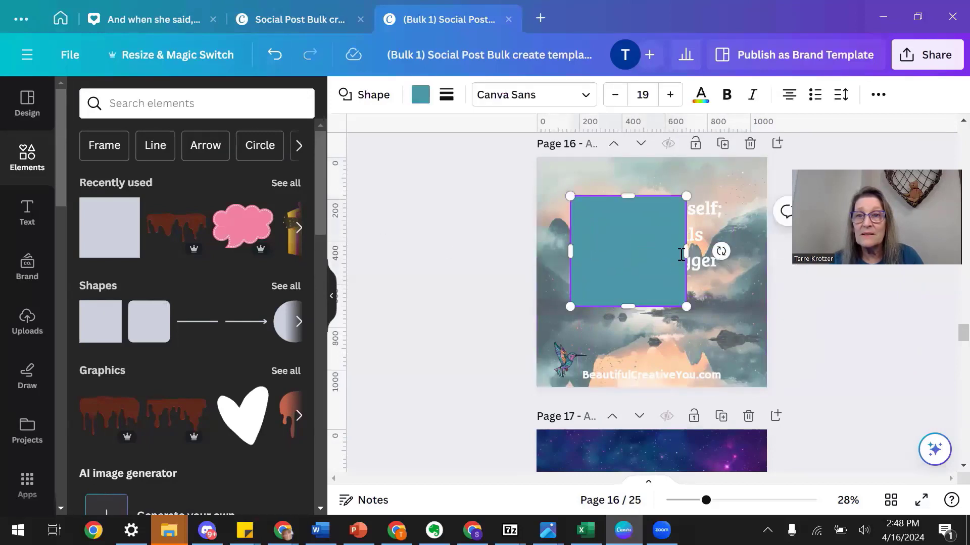
drag(688, 251, 697, 224)
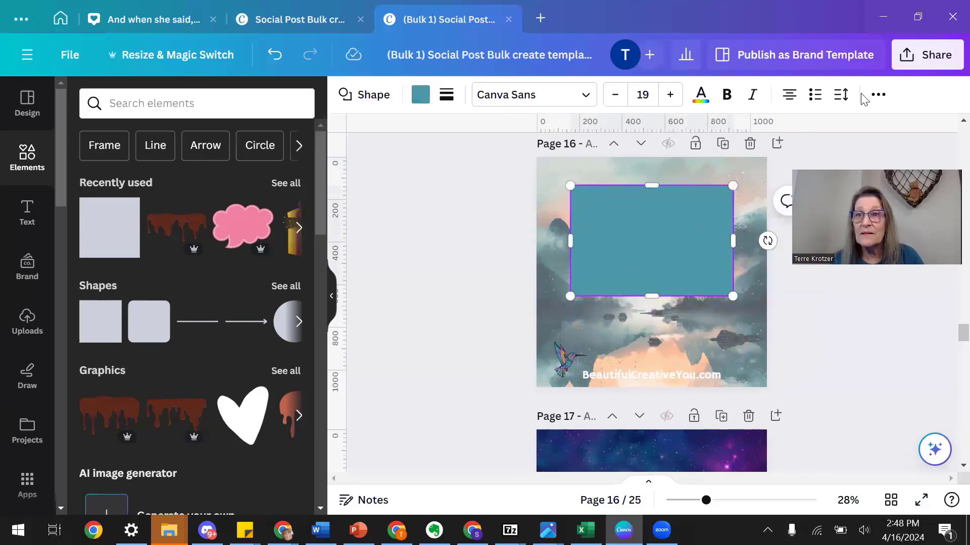
- Set the transparency of the teal rectangle over the page 16 quote to 19
click(878, 94)
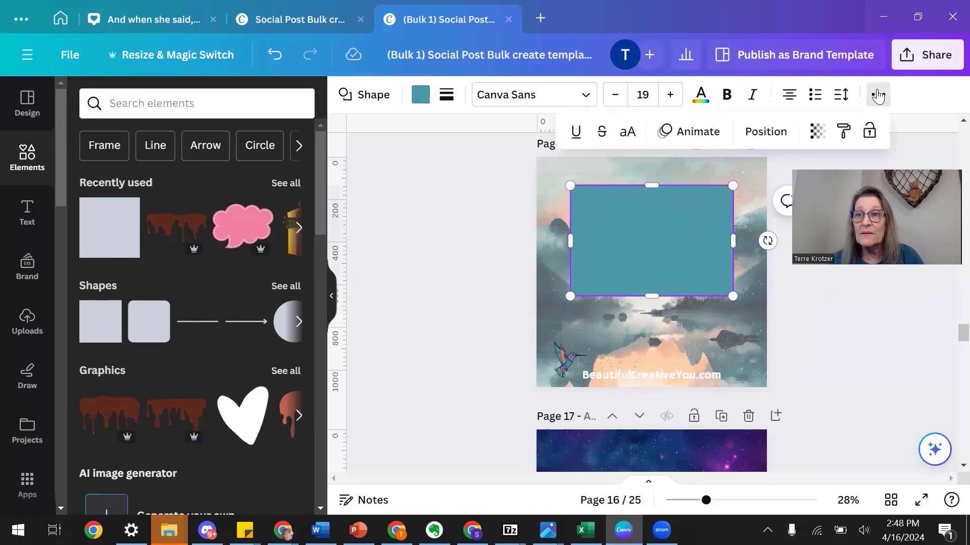
click(815, 133)
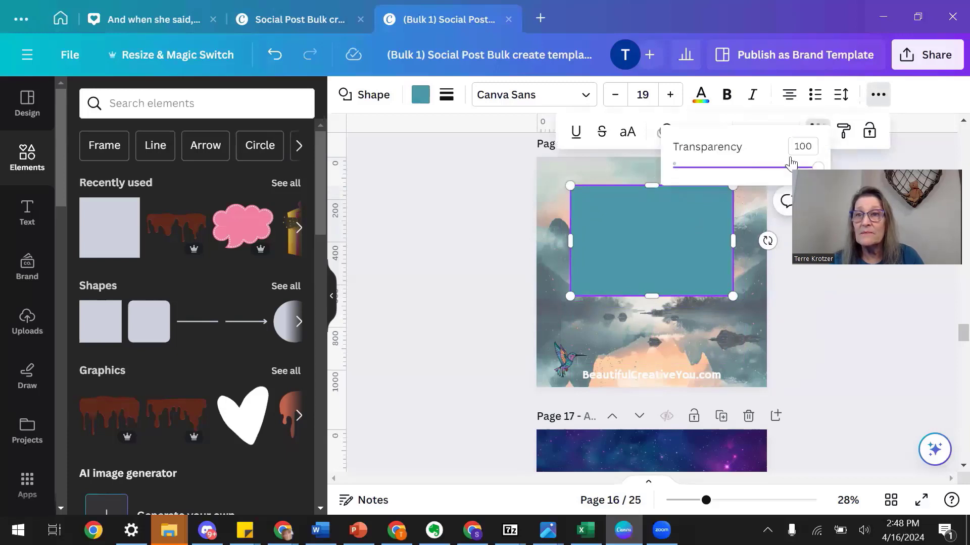
drag(815, 165, 700, 175)
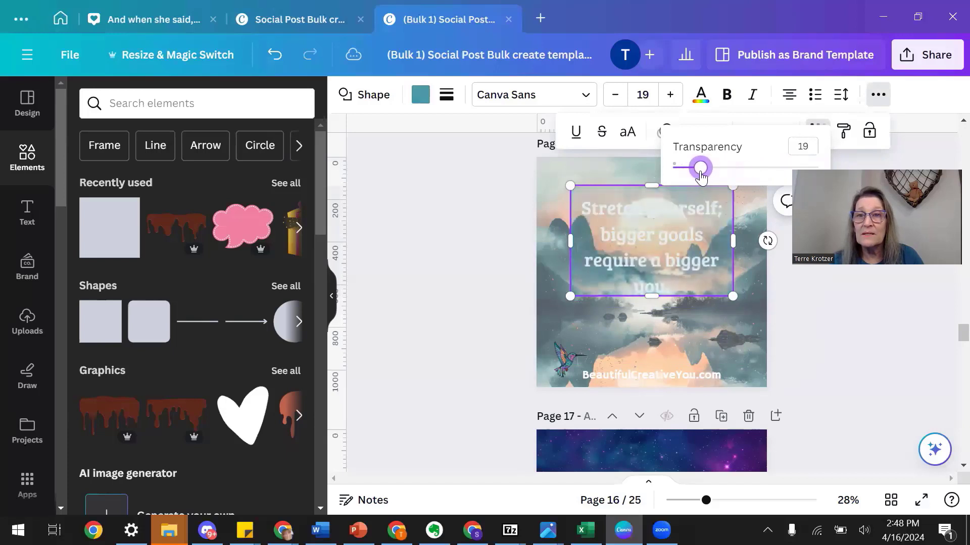
click(495, 293)
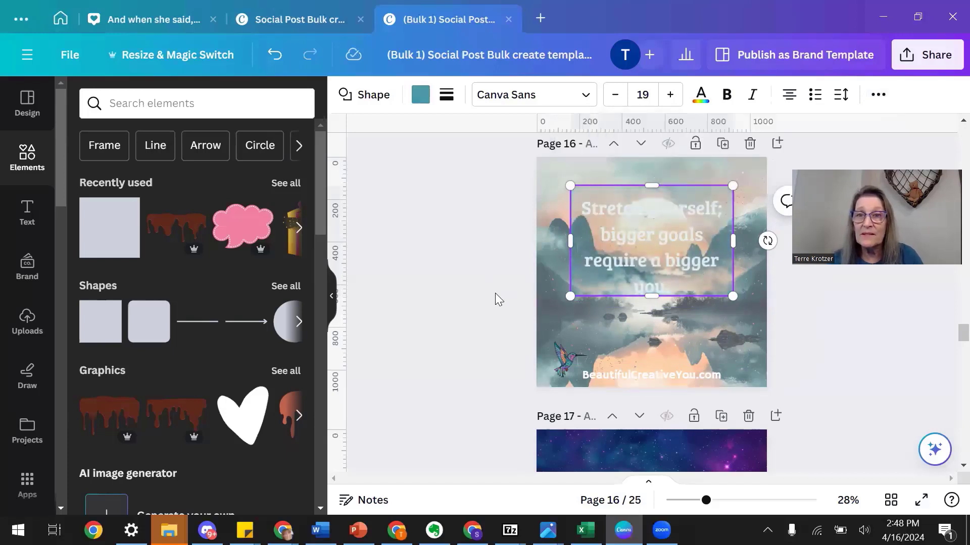
click(495, 292)
- Recolour the quote text on page 10 to the document colour #a04b84
scroll(494, 293, up, 4)
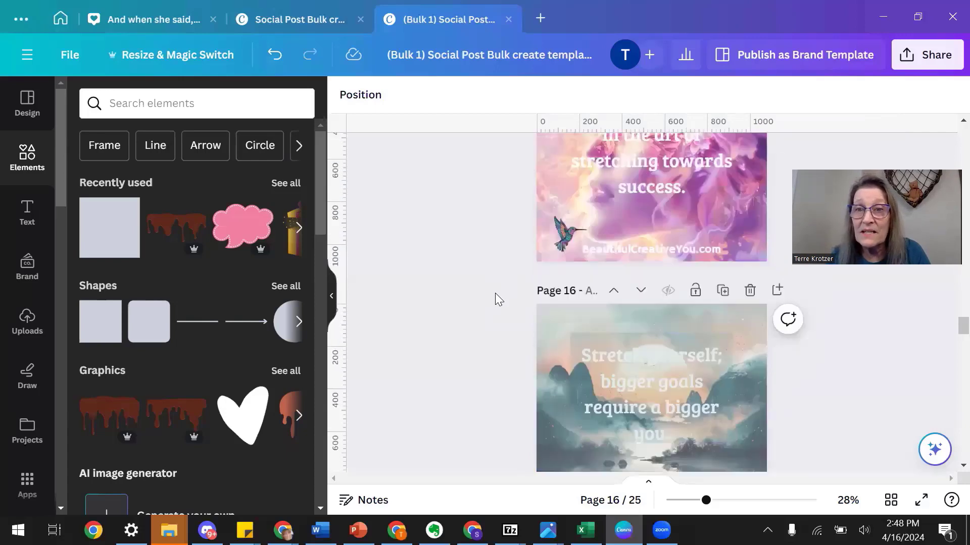
scroll(495, 293, up, 10)
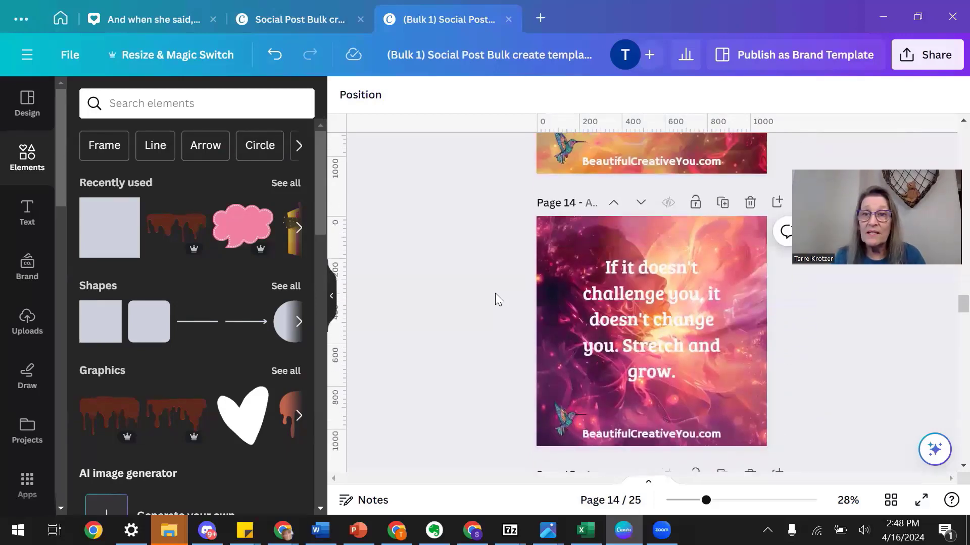
scroll(495, 293, up, 15)
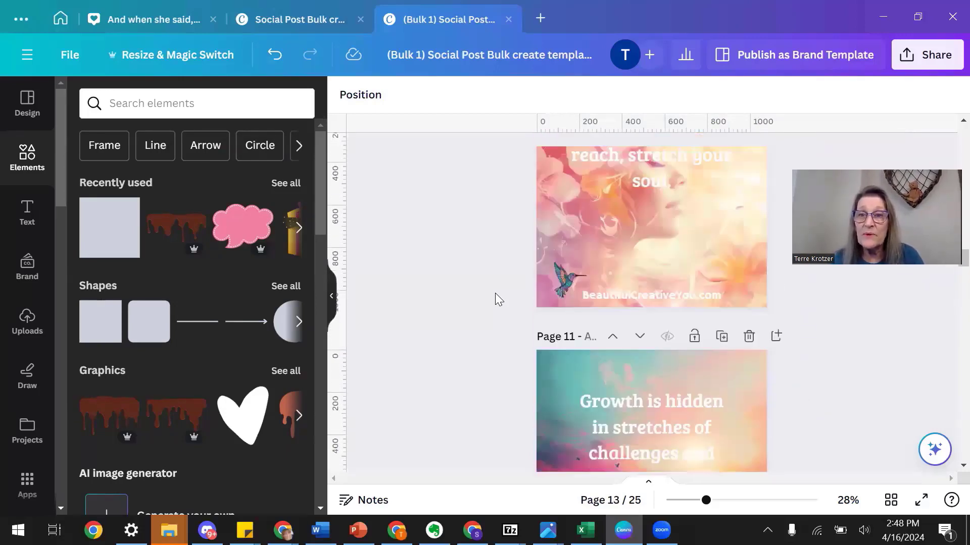
scroll(495, 293, down, 5)
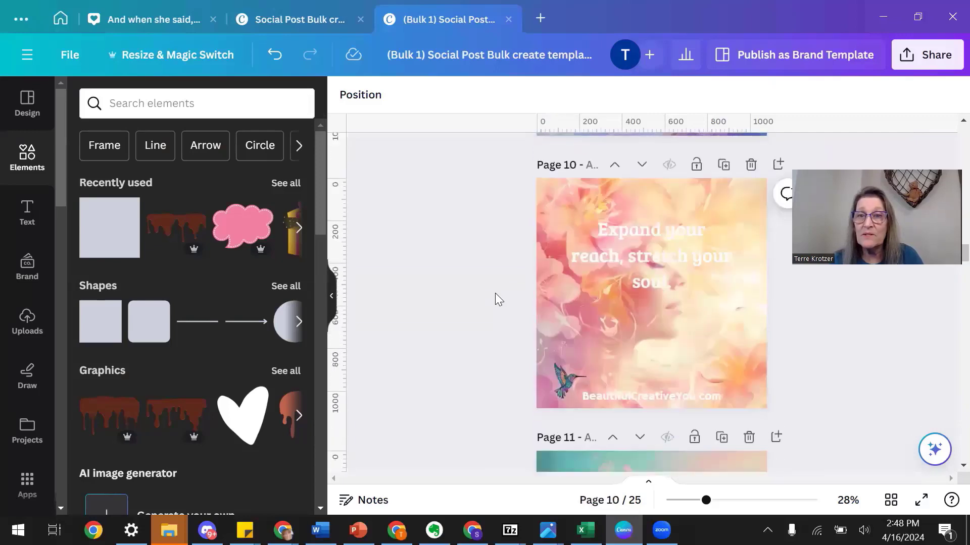
click(639, 239)
double_click(639, 239)
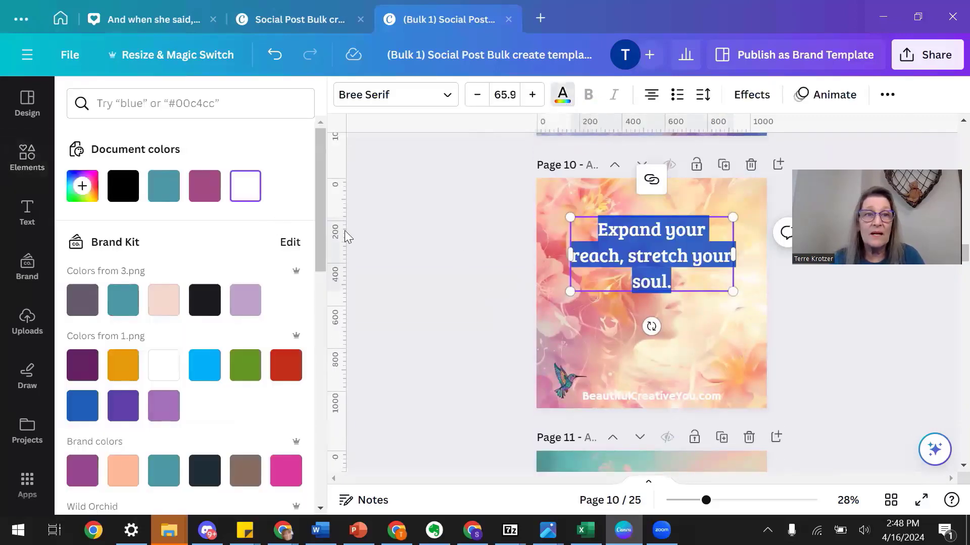
click(211, 189)
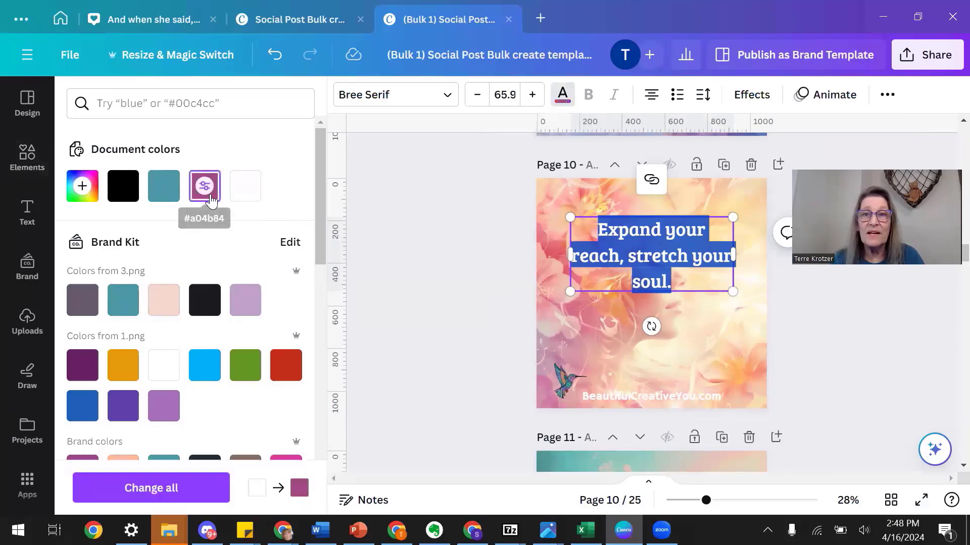
click(398, 239)
- Open the download settings for the finished quote post design
scroll(398, 238, up, 10)
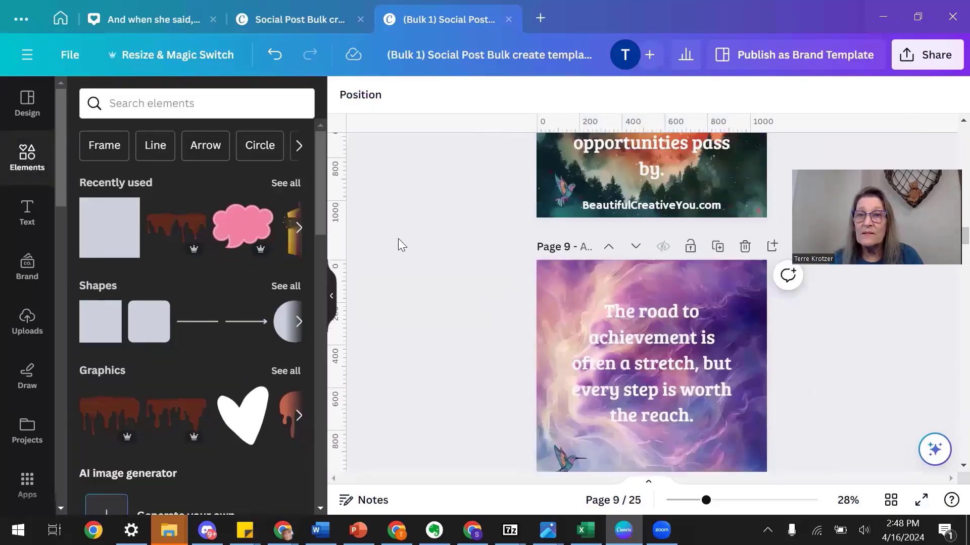
scroll(398, 238, up, 10)
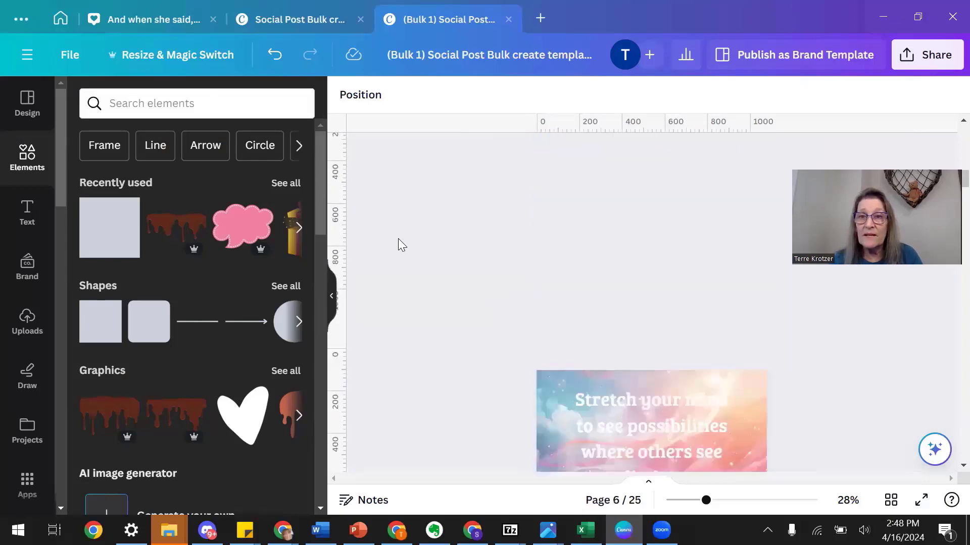
scroll(398, 238, up, 12)
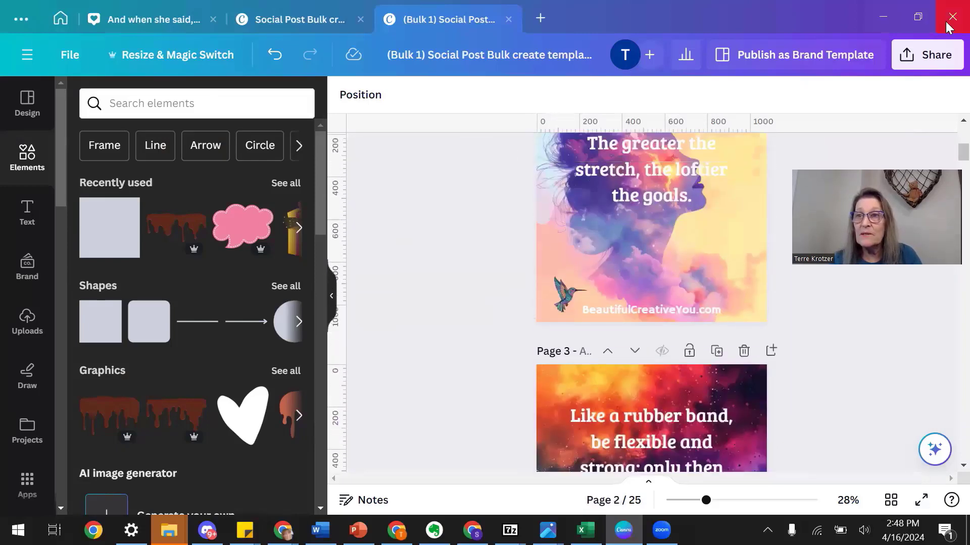
click(931, 55)
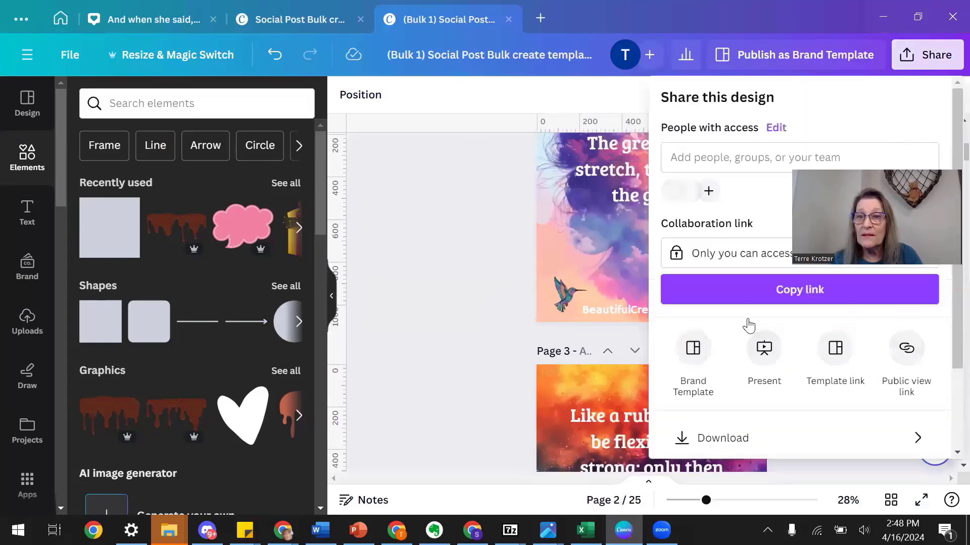
click(730, 442)
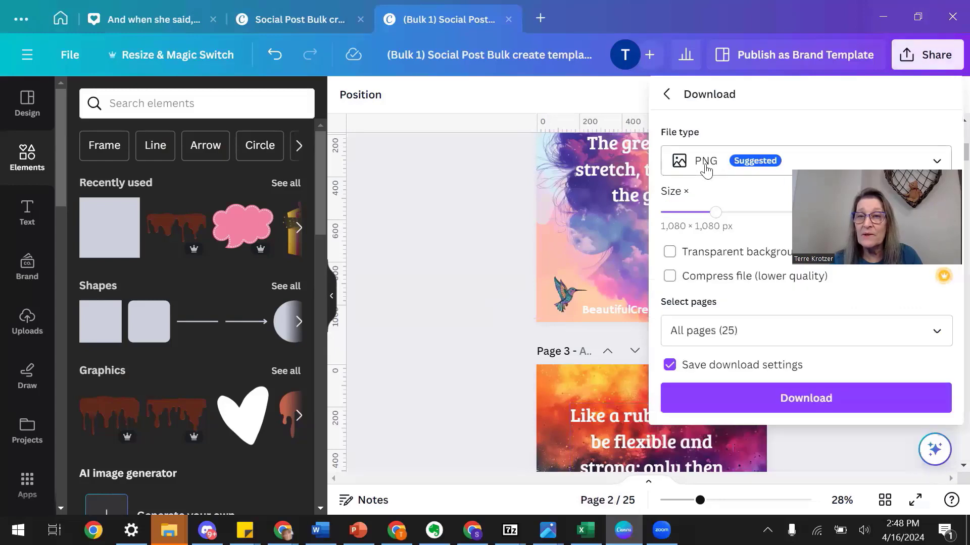